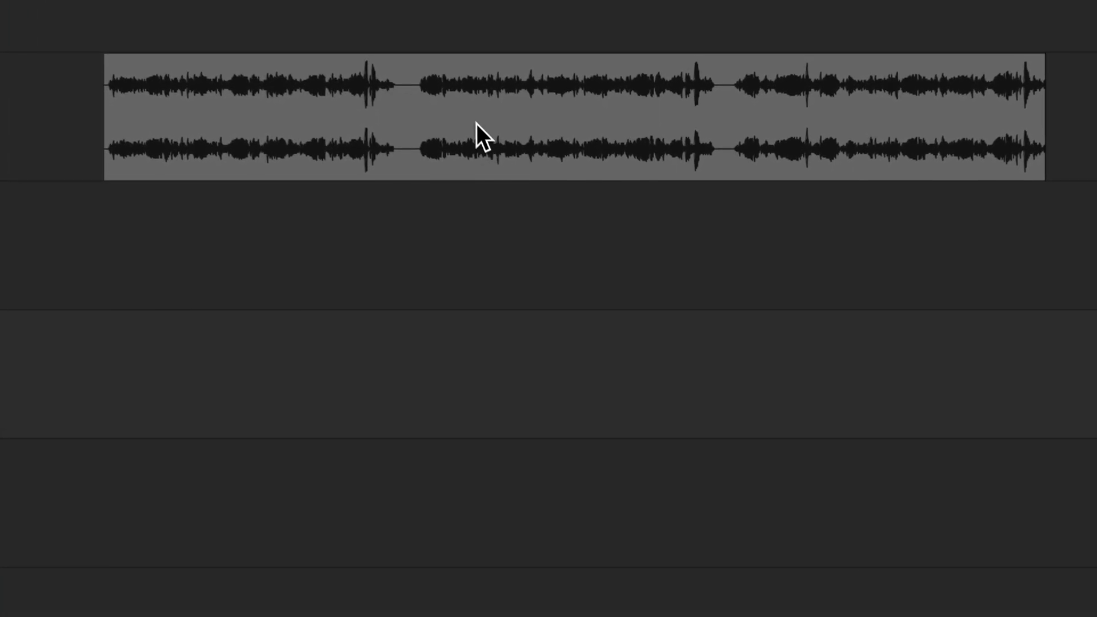
Trim away the beginning of the long audio item, leaving a short section
{"action": "left_click", "coordinate": [453, 103], "text": "alt"}
Trim the item's end, then preview and apply a crossfaded NVK Loop Maker loop
{"action": "left_click", "coordinate": [683, 97], "text": "alt"}
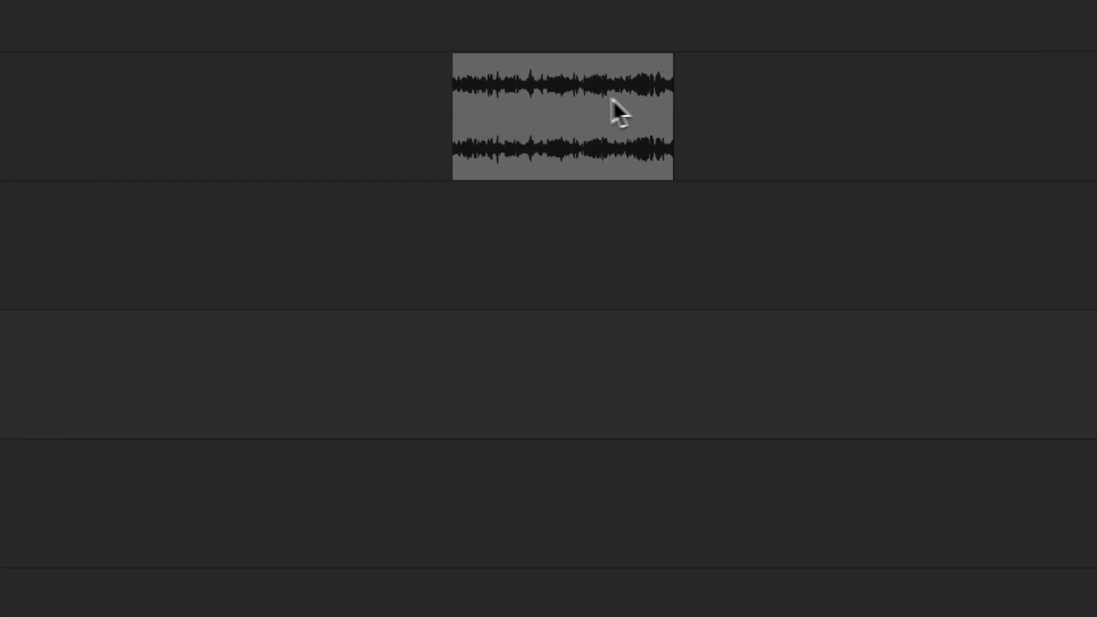
{"action": "left_click", "coordinate": [549, 103]}
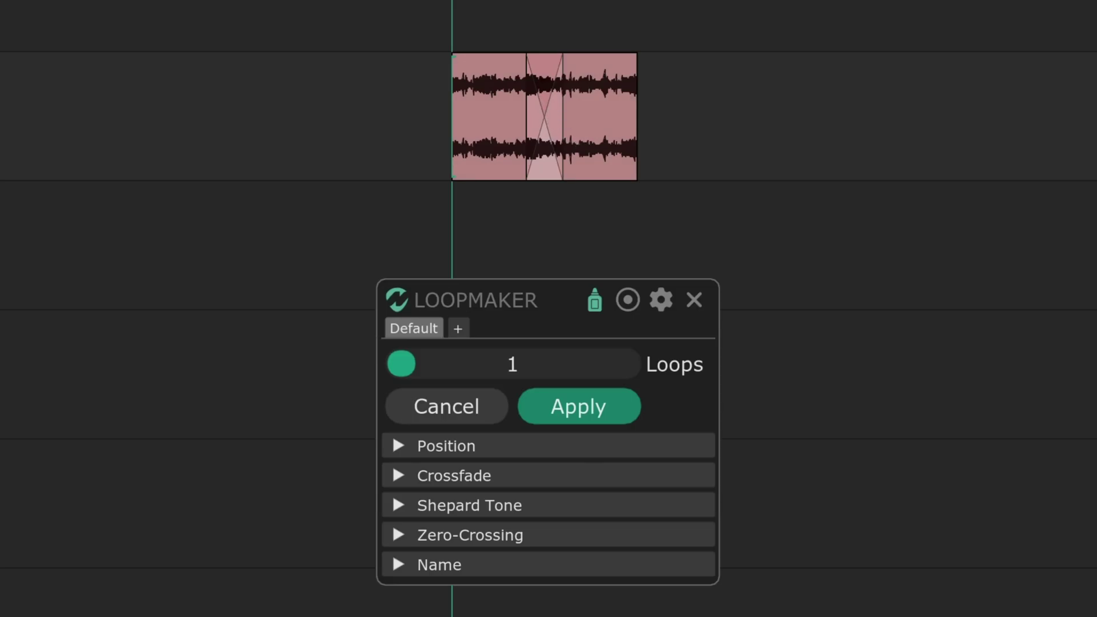
{"action": "key", "text": "space"}
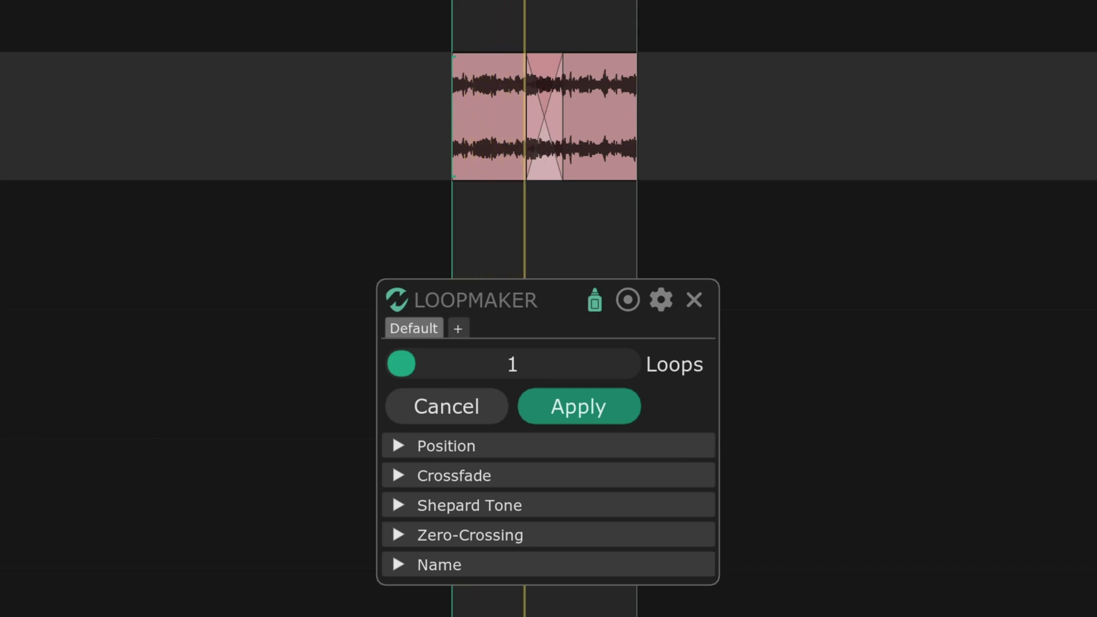
{"action": "key", "text": "space"}
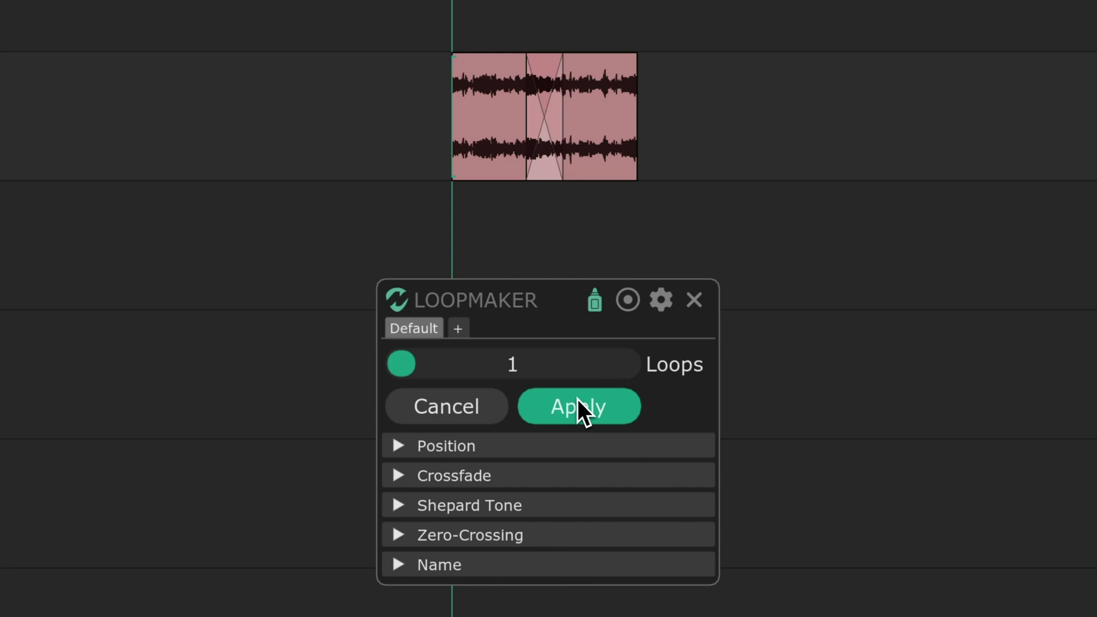
{"action": "left_click", "coordinate": [579, 407]}
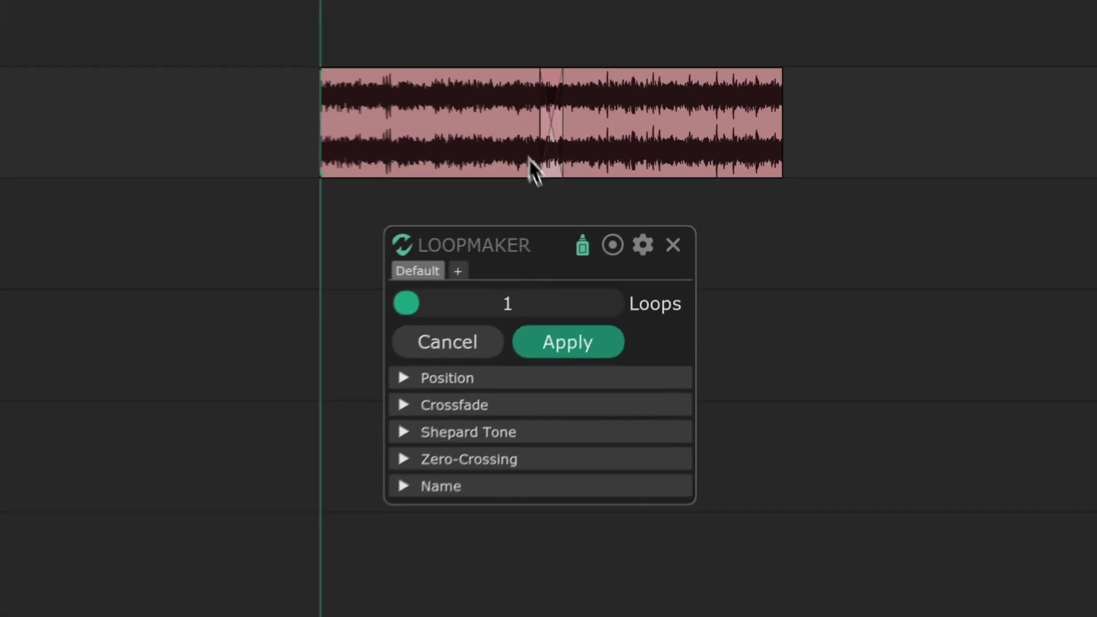
Create nine glued loop variations and rename them all Emit_Stream_Small_Loop
{"action": "left_click", "coordinate": [646, 213]}
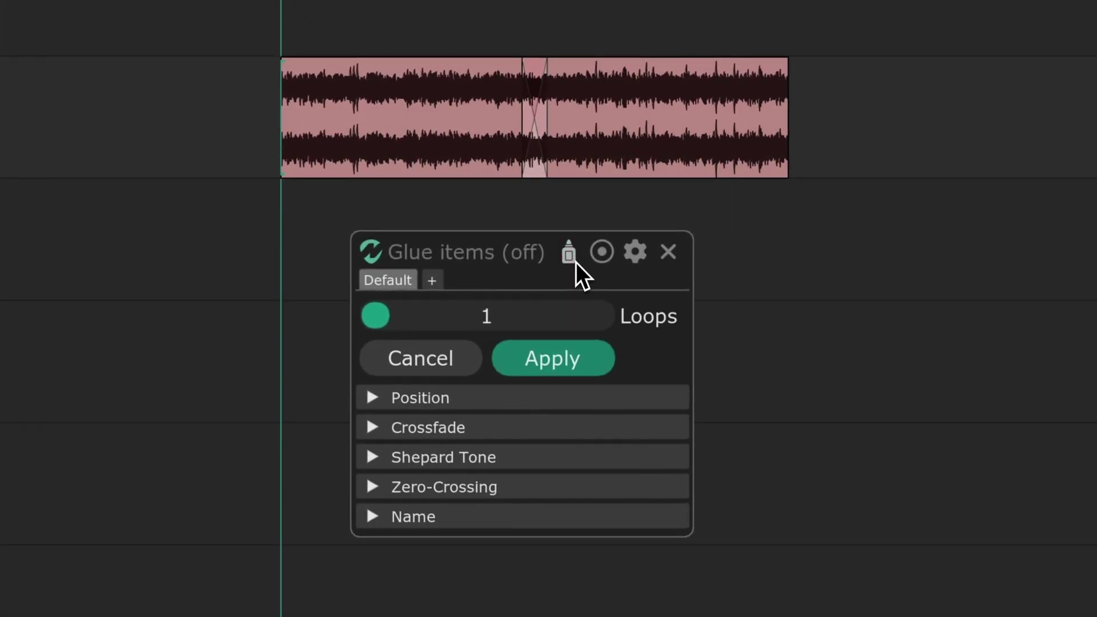
{"action": "left_click", "coordinate": [569, 253]}
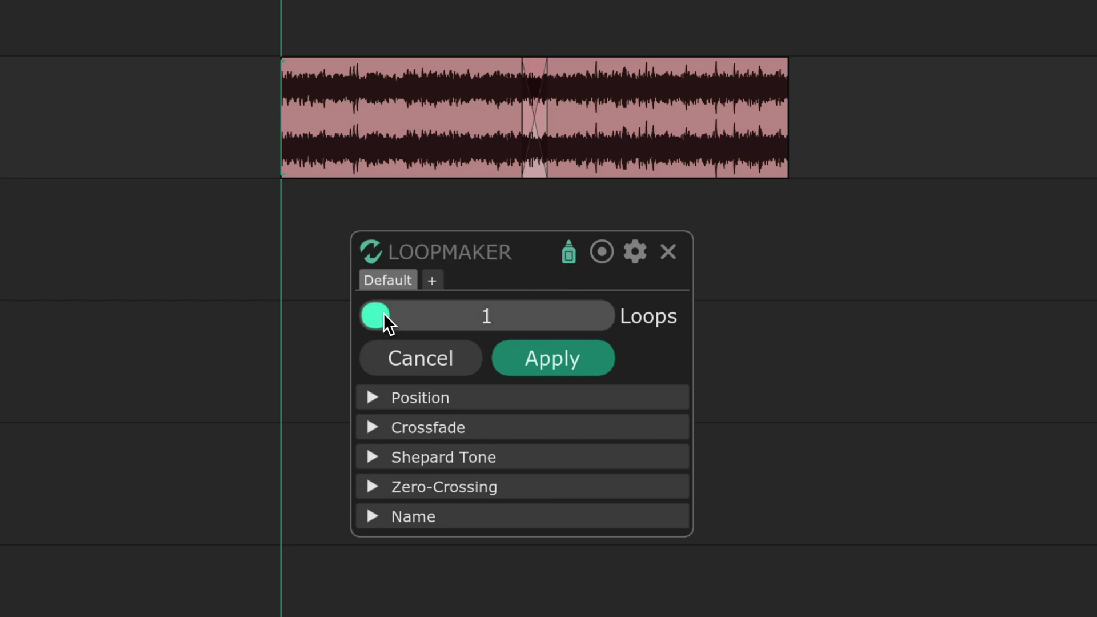
{"action": "left_click_drag", "start_coordinate": [377, 317], "coordinate": [600, 317]}
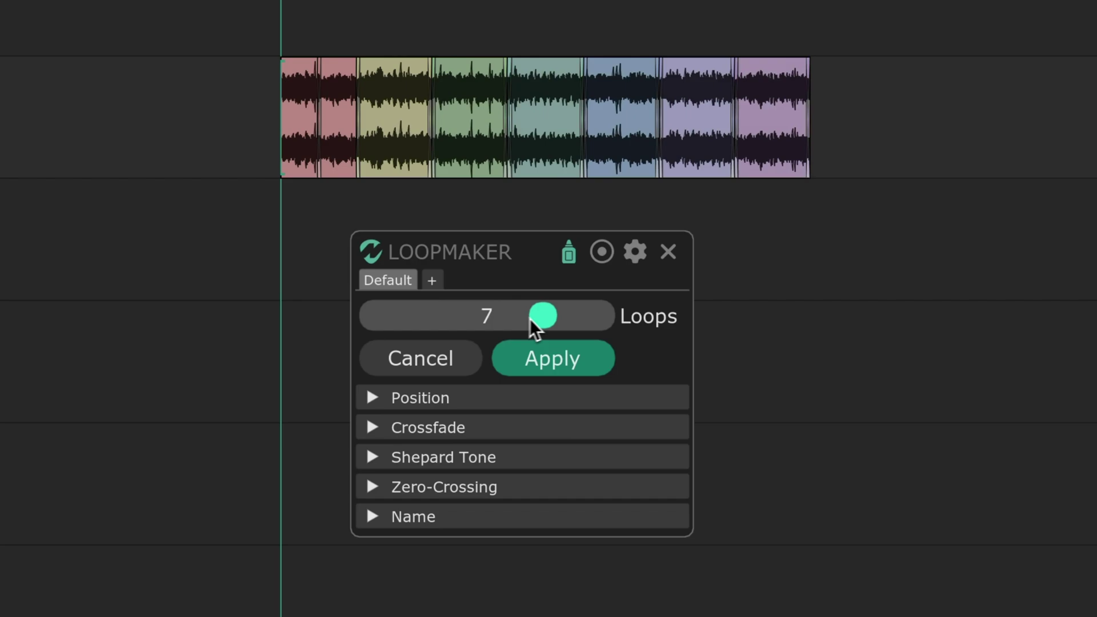
{"action": "left_click", "coordinate": [553, 359]}
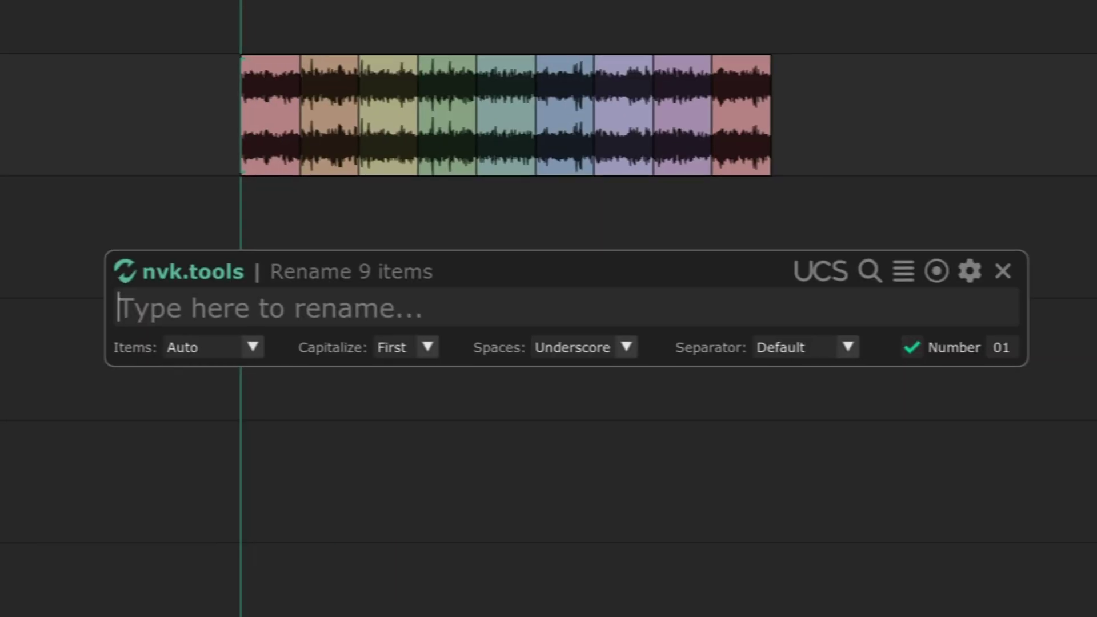
{"action": "type", "text": "Emit Stream Small Loop"}
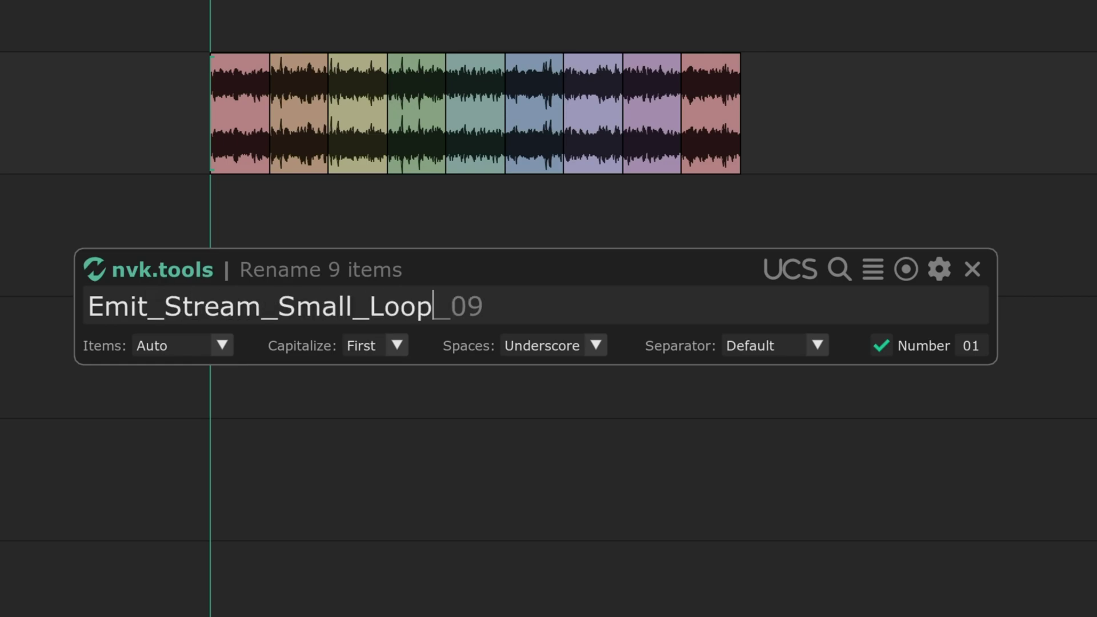
{"action": "key", "text": "Return"}
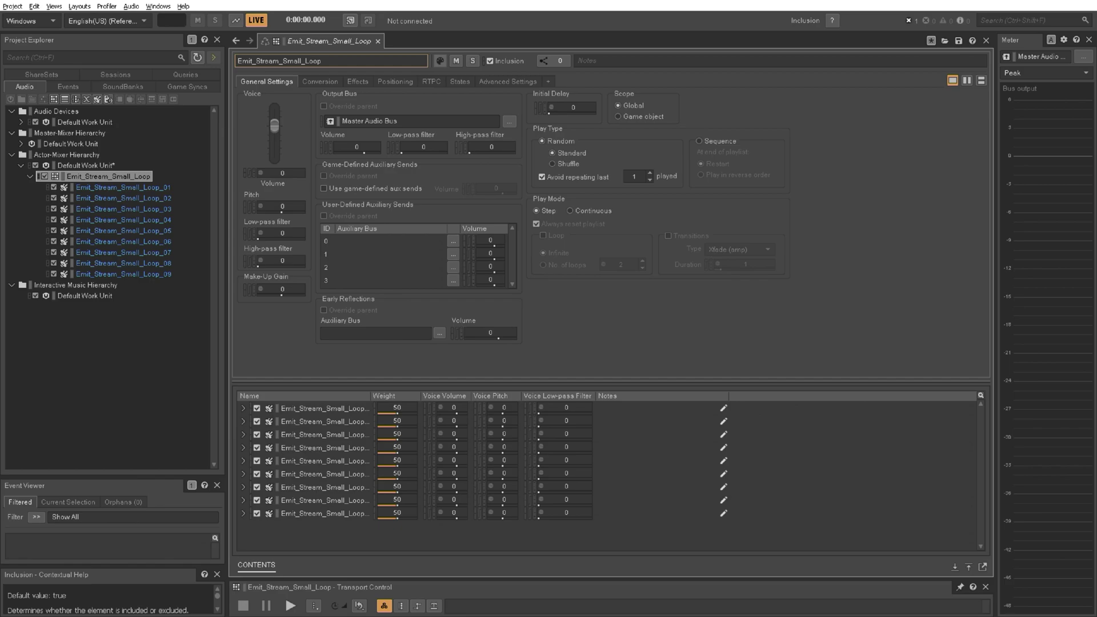
Set Play Mode to Continuous with Loop checked and Sample accurate transitions
{"action": "left_click", "coordinate": [570, 211]}
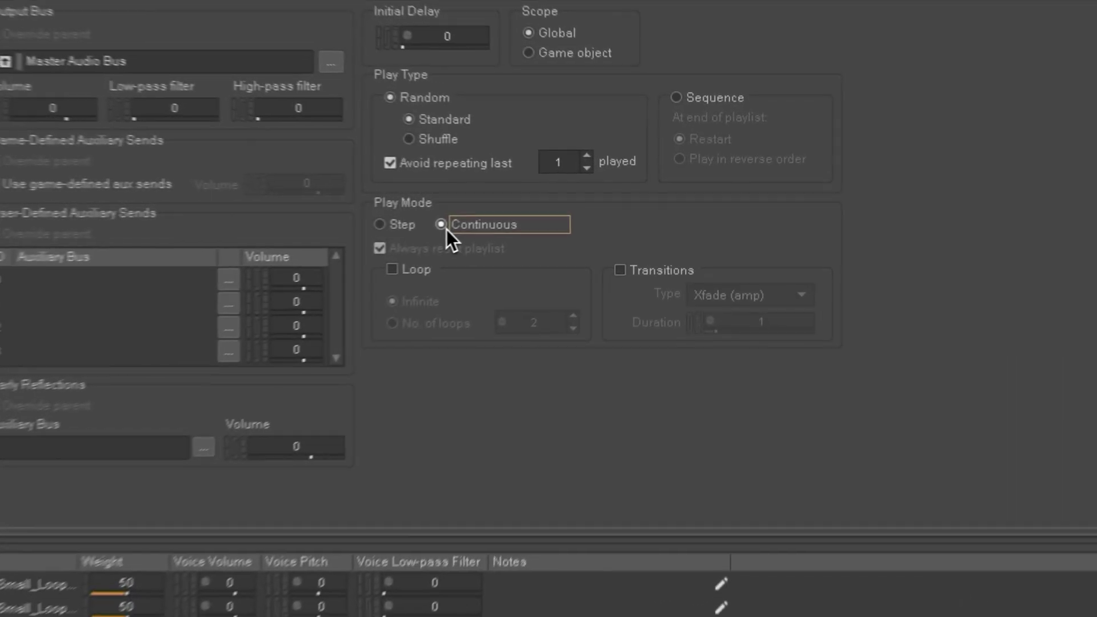
{"action": "left_click", "coordinate": [361, 278]}
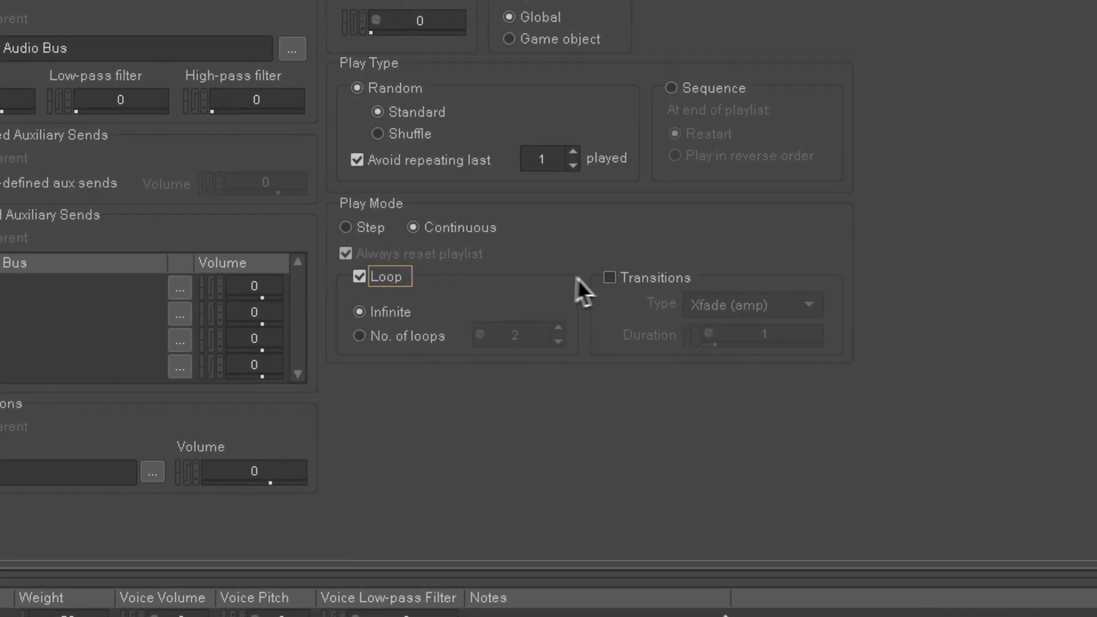
{"action": "left_click", "coordinate": [611, 278]}
{"action": "left_click", "coordinate": [729, 306]}
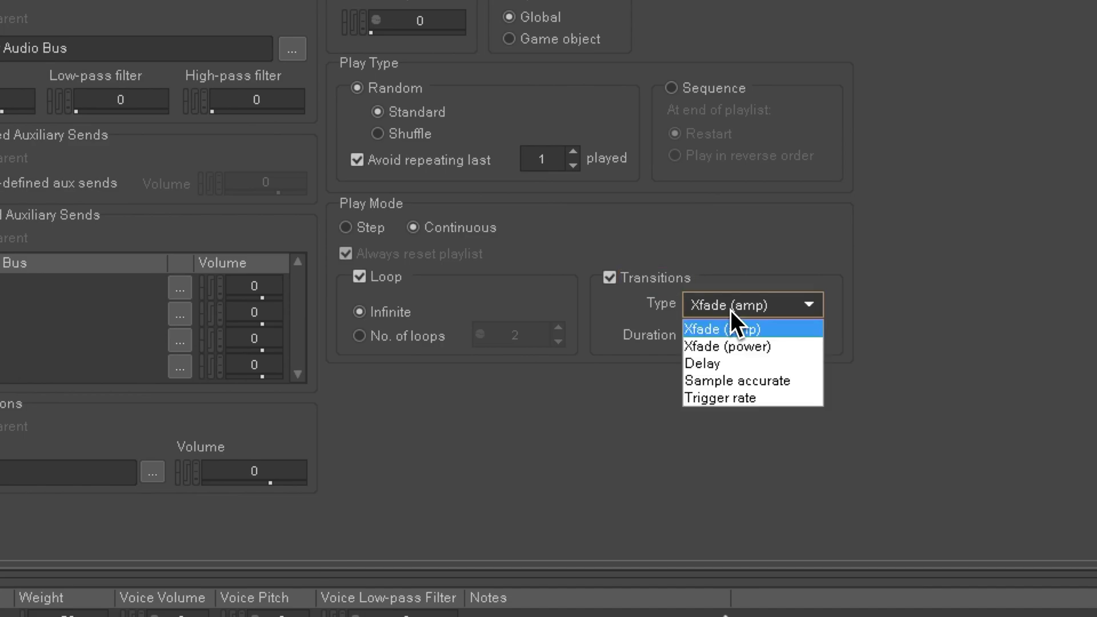
{"action": "left_click", "coordinate": [738, 381]}
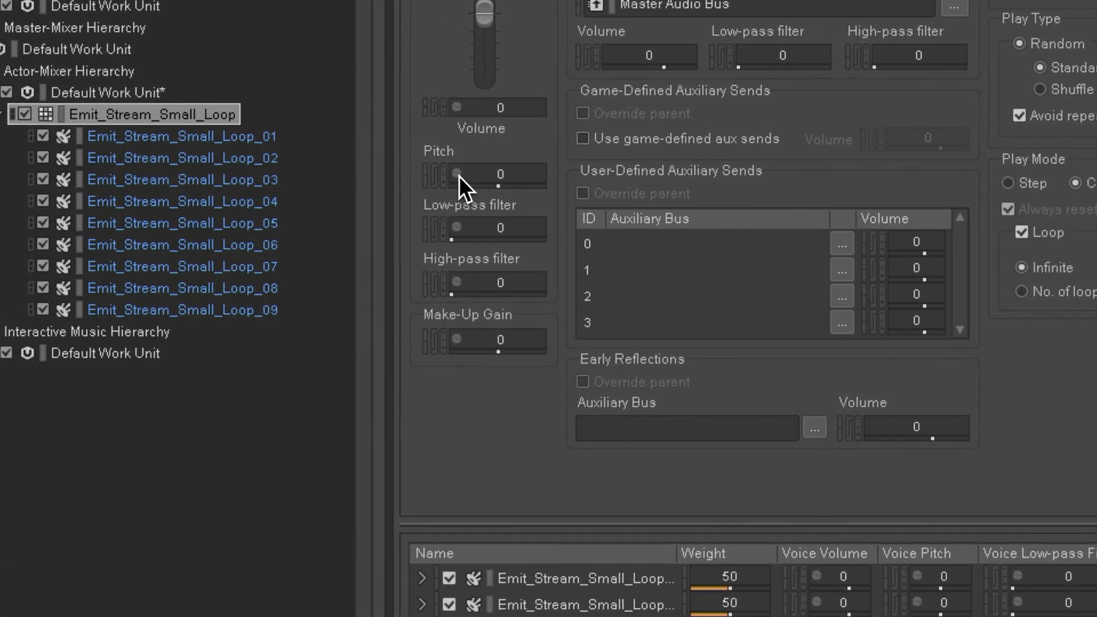
Enable the Pitch randomizer with Min Offset -100 and Max Offset 100
{"action": "double_click", "coordinate": [457, 175]}
{"action": "left_click", "coordinate": [575, 293]}
{"action": "double_click", "coordinate": [660, 320]}
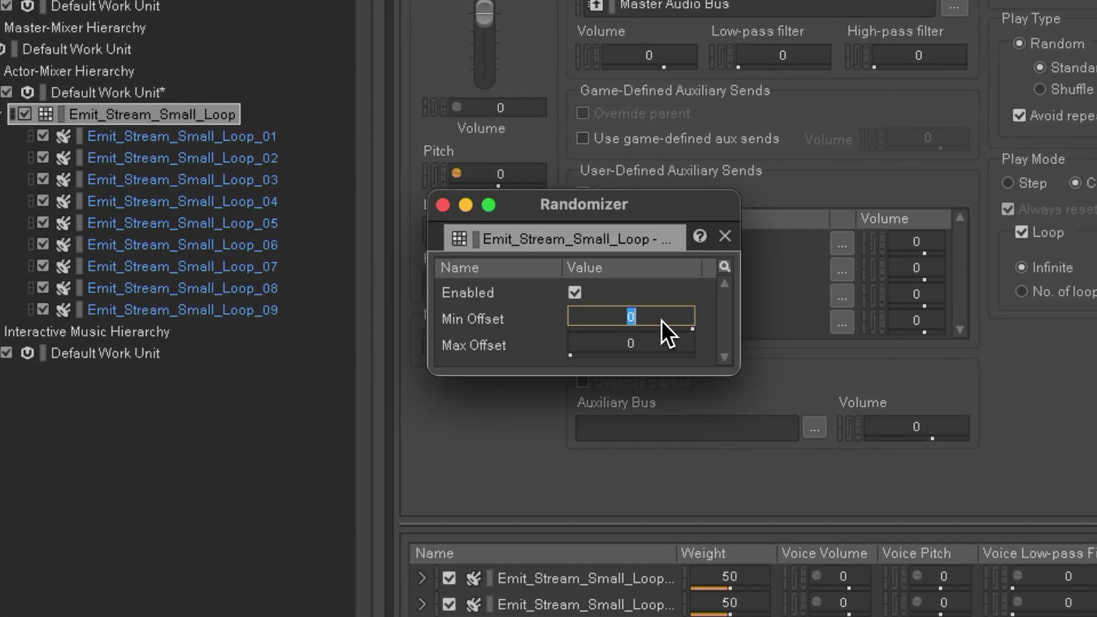
{"action": "type", "text": "-100"}
{"action": "key", "text": "Tab"}
{"action": "type", "text": "100"}
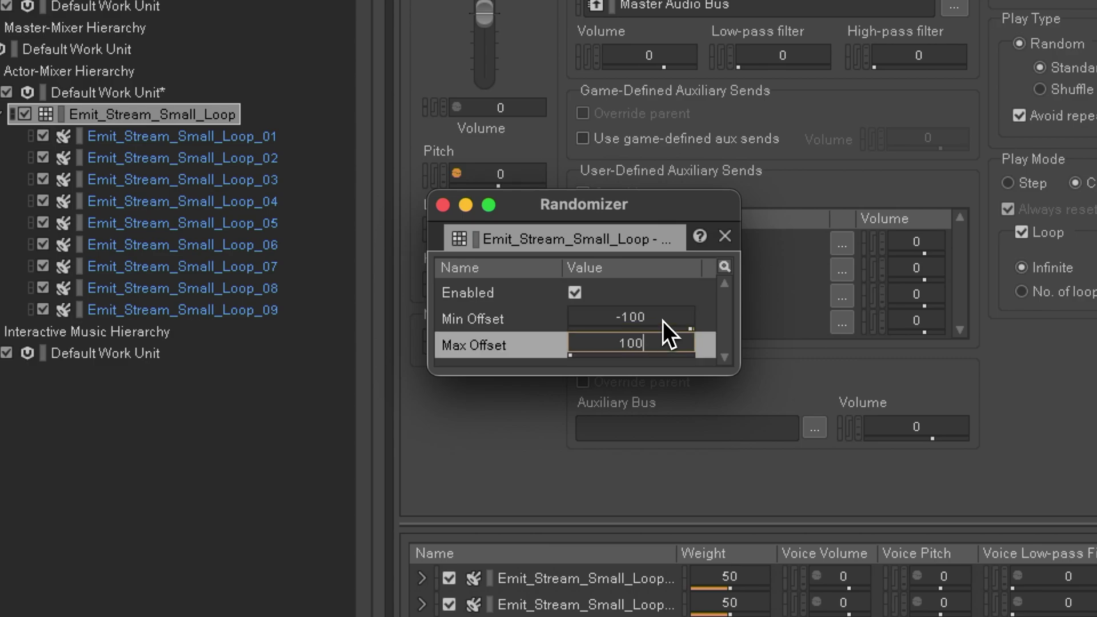
{"action": "key", "text": "Return"}
{"action": "left_click", "coordinate": [442, 205]}
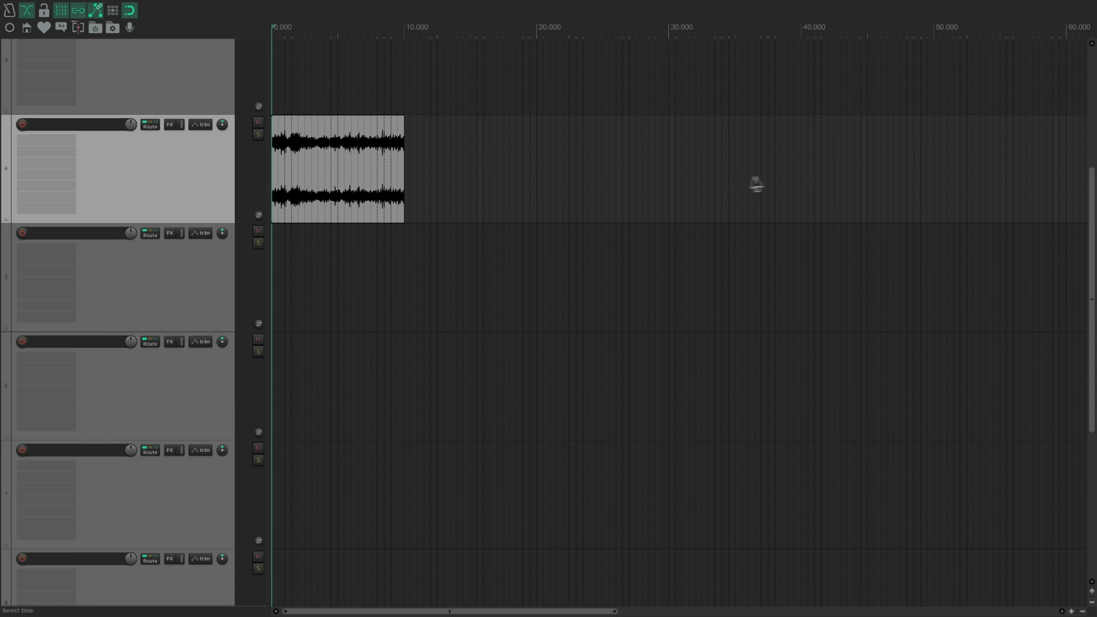
Select about 0–60 s in the ruler and loop the clip across it
{"action": "left_click_drag", "start_coordinate": [1070, 162], "coordinate": [1069, 162]}
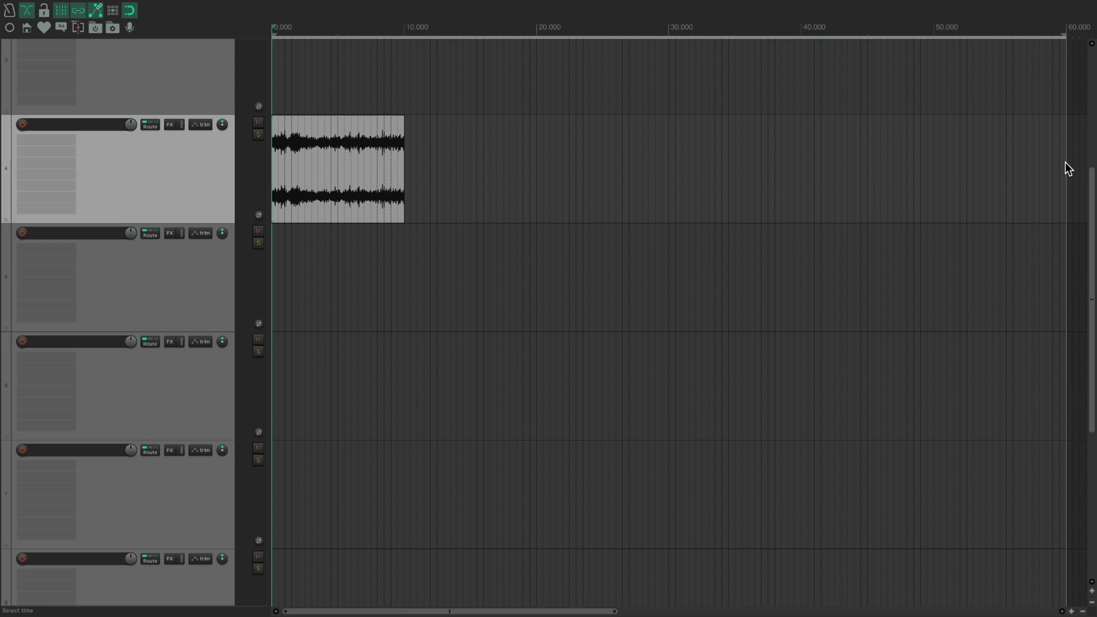
{"action": "key", "text": "l"}
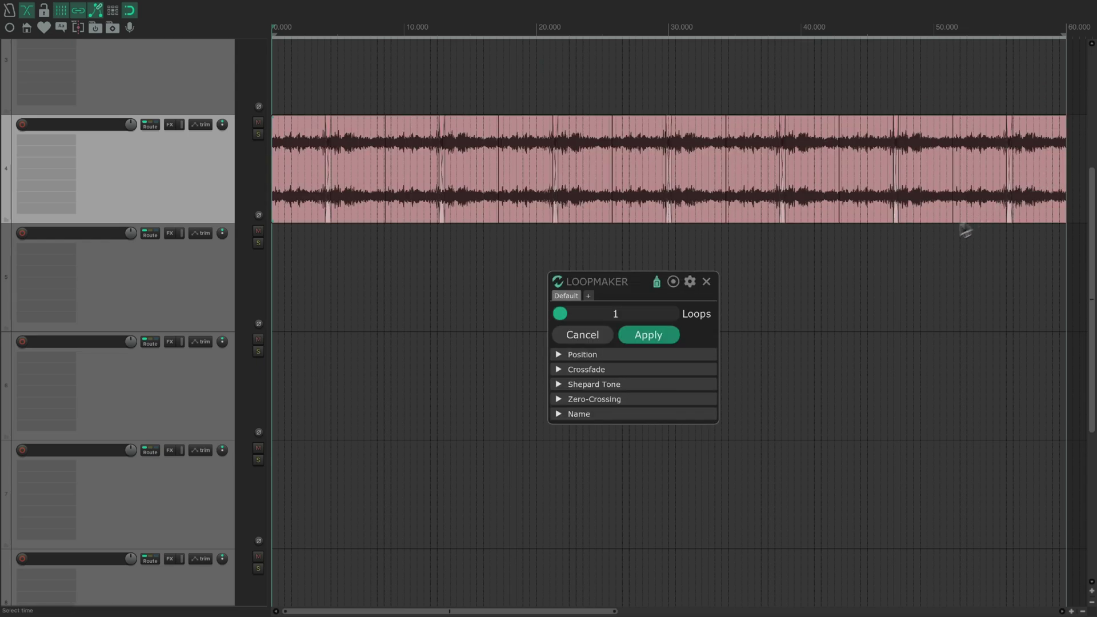
Make six shuffled loop variations, audition them, and space them 2.02 seconds apart
{"action": "left_click_drag", "start_coordinate": [563, 315], "coordinate": [628, 316]}
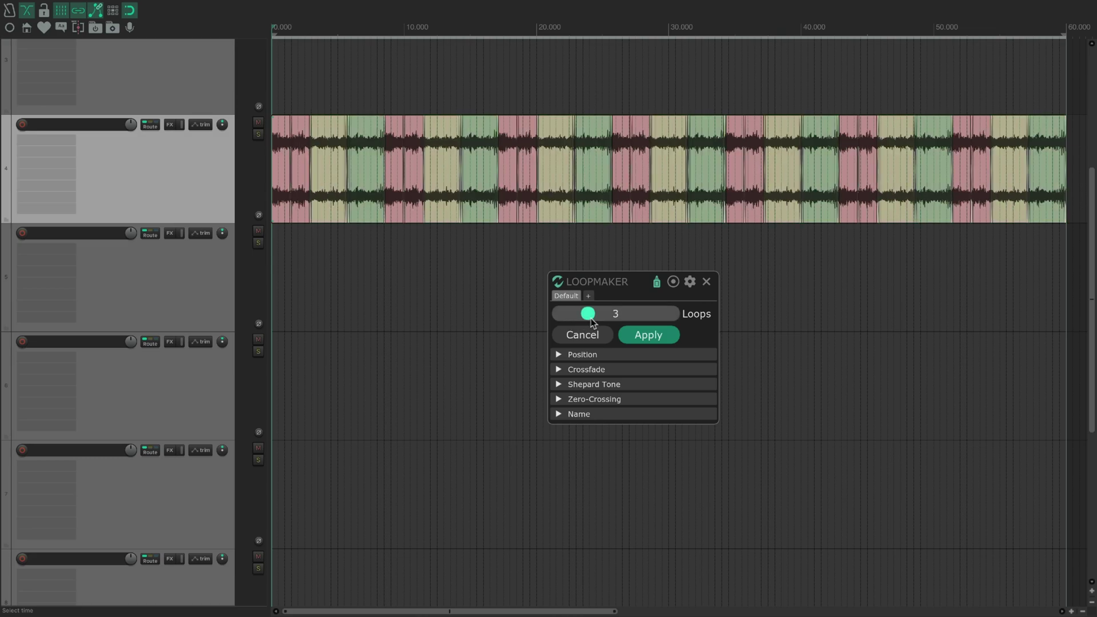
{"action": "left_click", "coordinate": [573, 356]}
{"action": "left_click", "coordinate": [559, 384]}
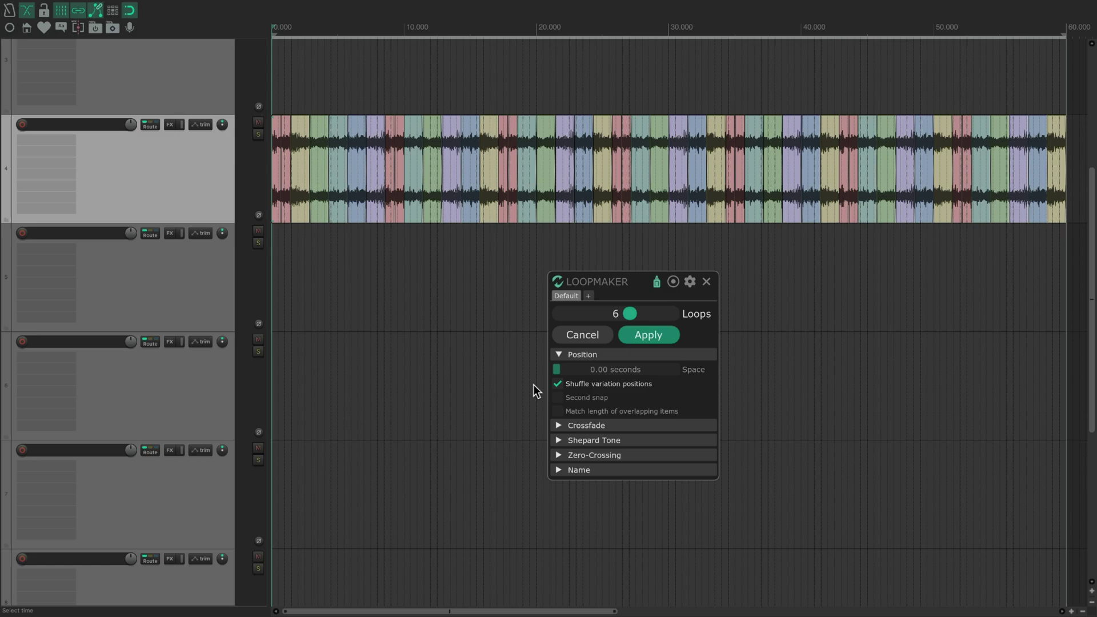
{"action": "key", "text": "space"}
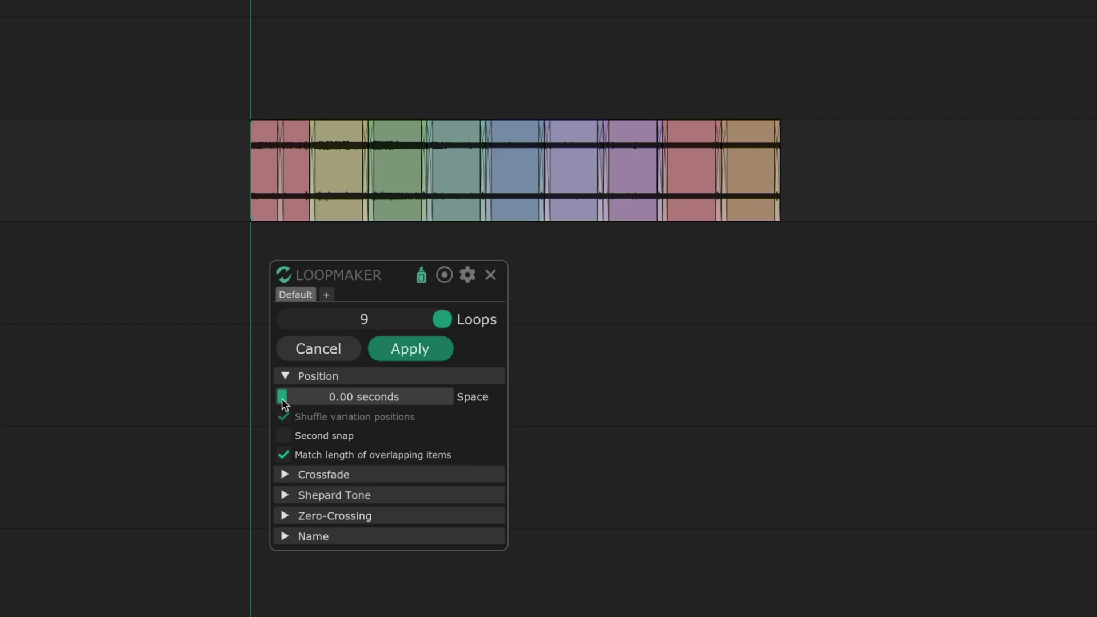
{"action": "mouse_move", "coordinate": [283, 397]}
{"action": "left_mouse_down"}
{"action": "mouse_move", "coordinate": [364, 397]}
{"action": "mouse_move", "coordinate": [261, 403]}
{"action": "left_mouse_up"}
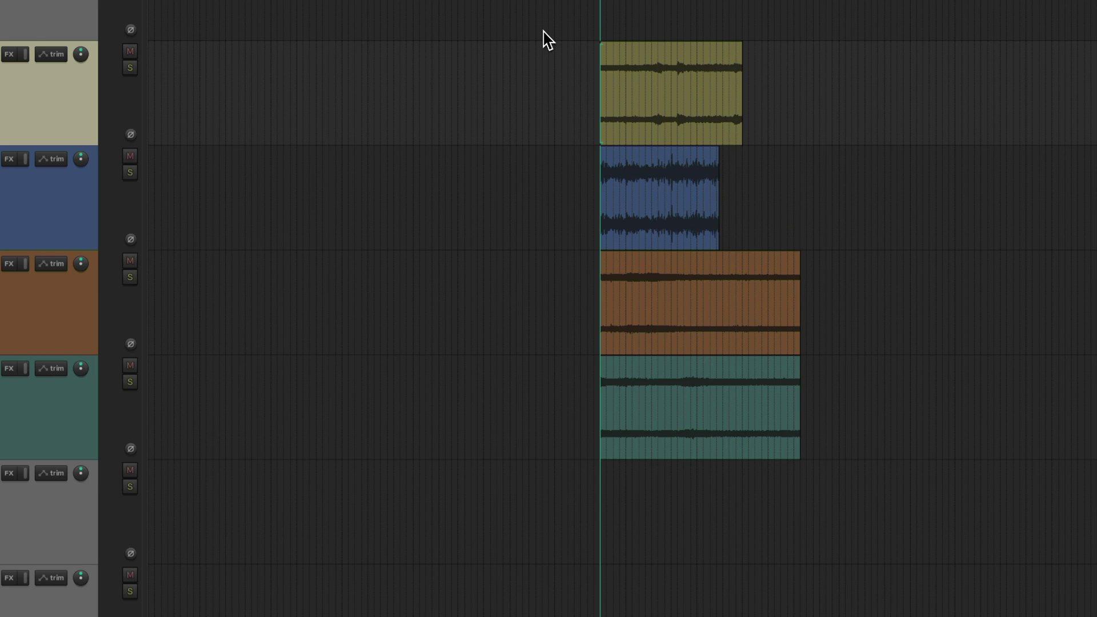
Loop the four stacked clips with 'Match length of overlapping items' enabled
{"action": "left_click_drag", "start_coordinate": [550, 39], "coordinate": [864, 509]}
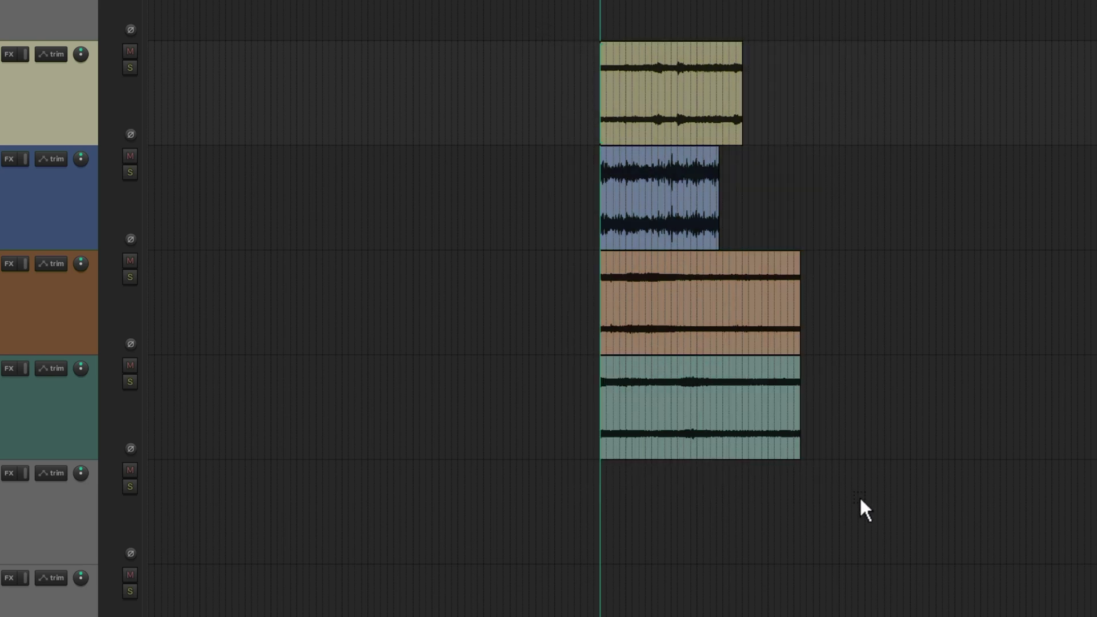
{"action": "key", "text": "l"}
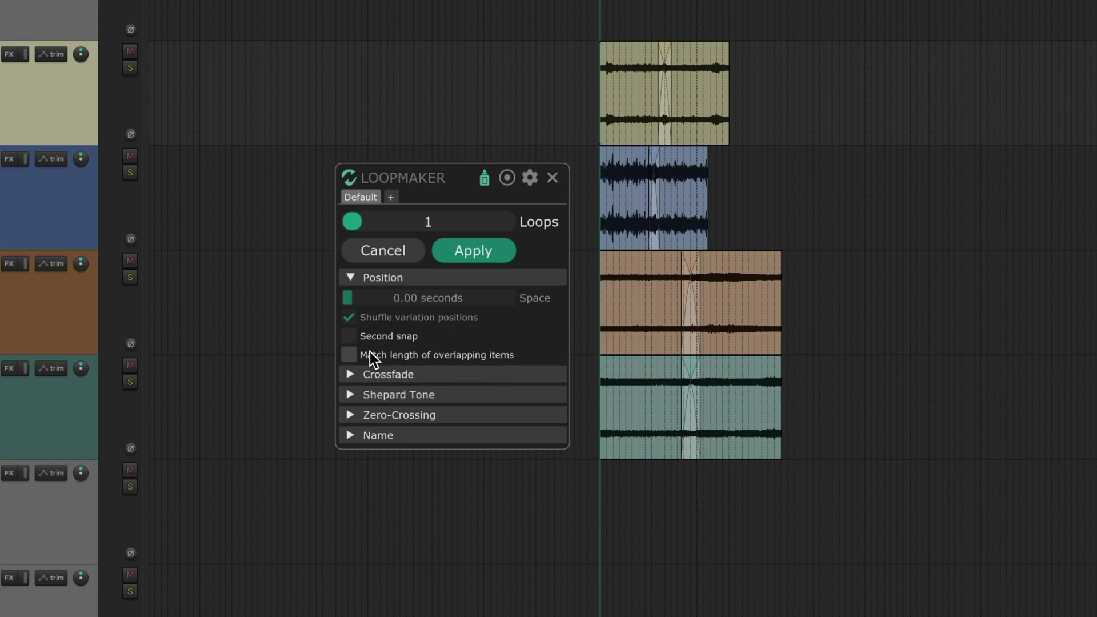
{"action": "left_click", "coordinate": [350, 355]}
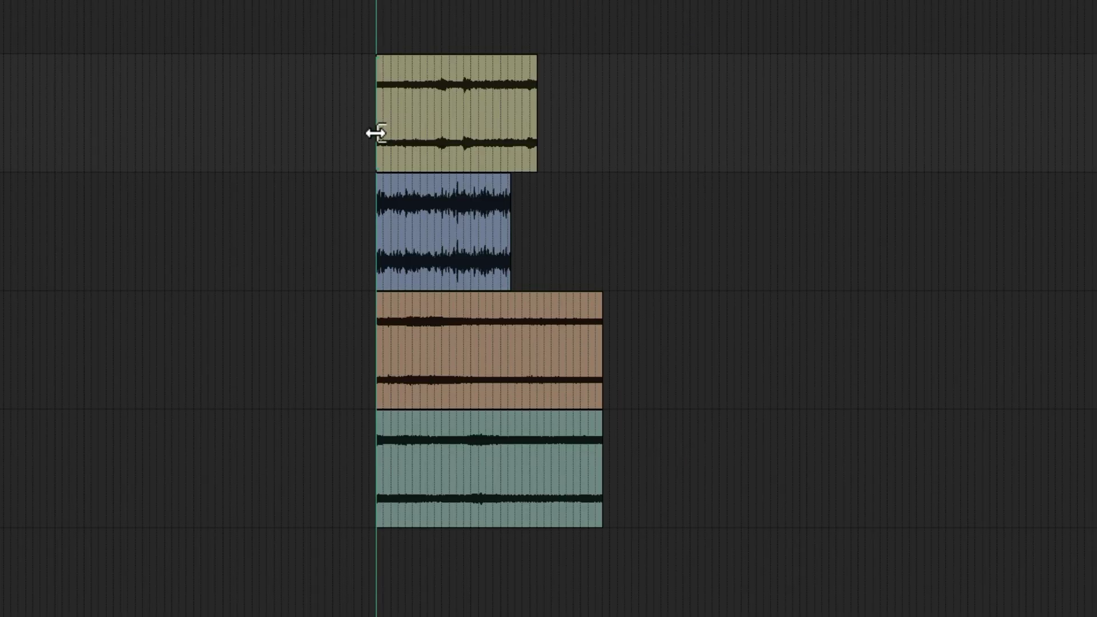
{"action": "left_click", "coordinate": [378, 131]}
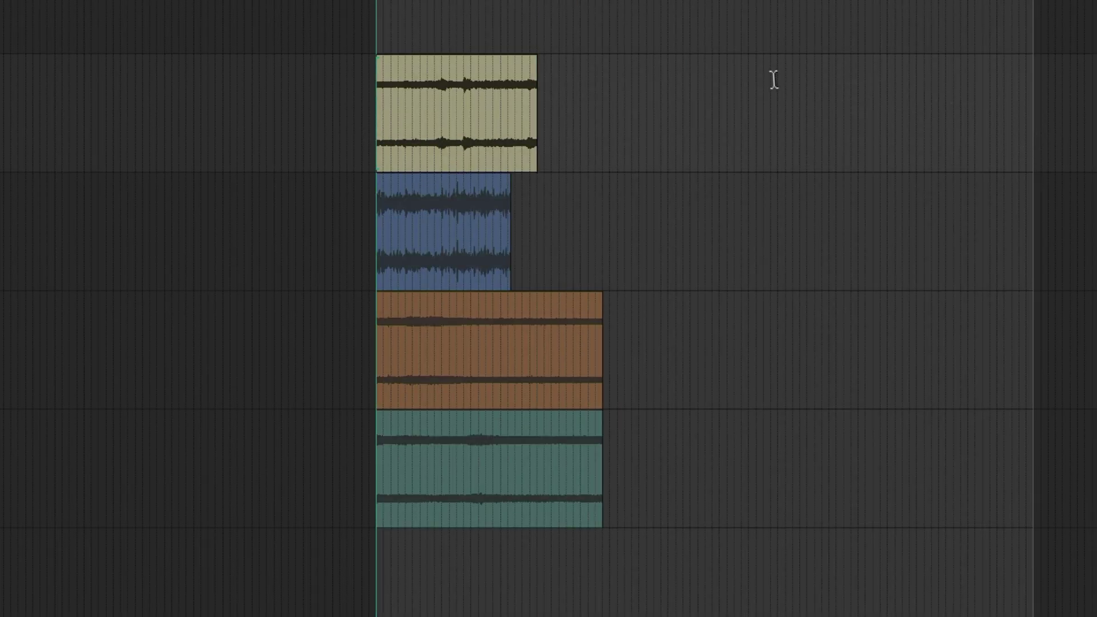
{"action": "left_click_drag", "start_coordinate": [770, 86], "coordinate": [425, 511]}
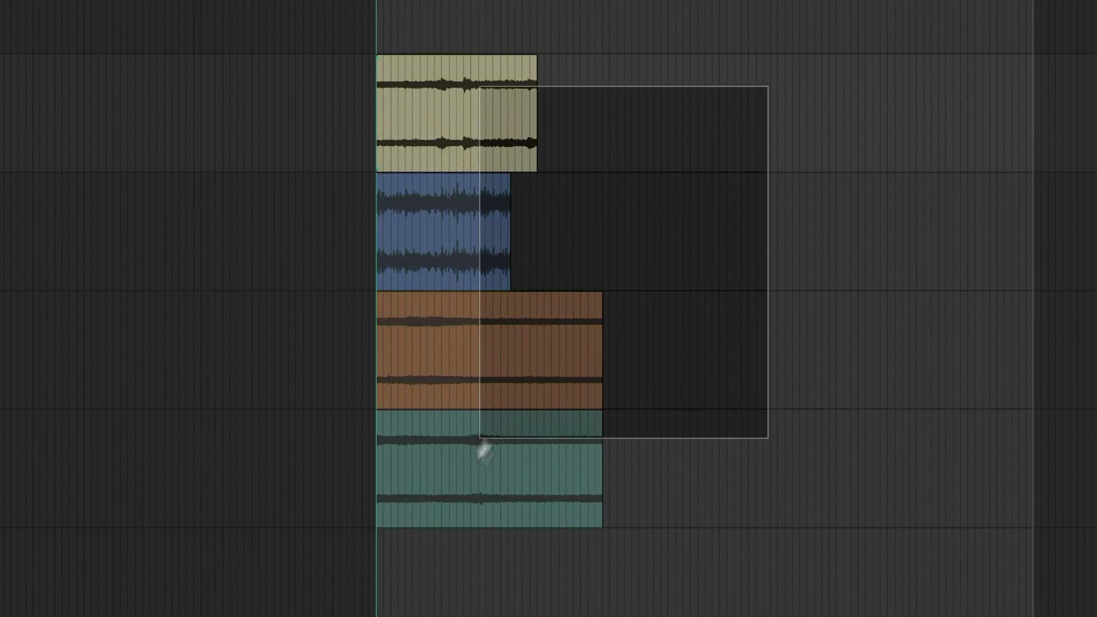
{"action": "key", "text": "space"}
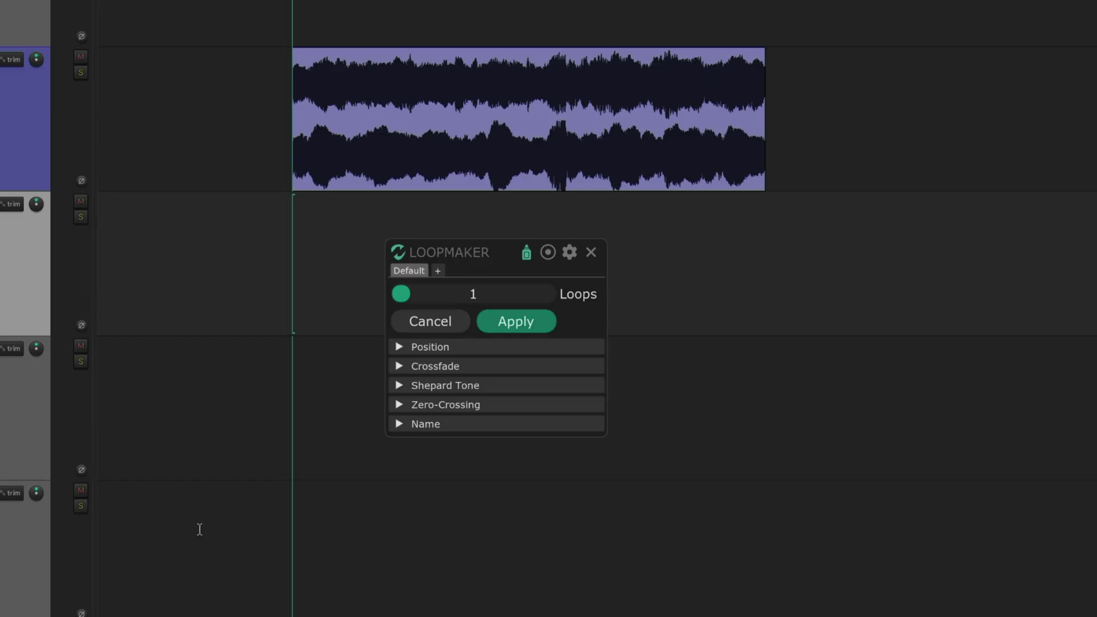
Set the crossfade to 50% length, about 98% curve, and a capped Max duration
{"action": "left_click", "coordinate": [400, 367]}
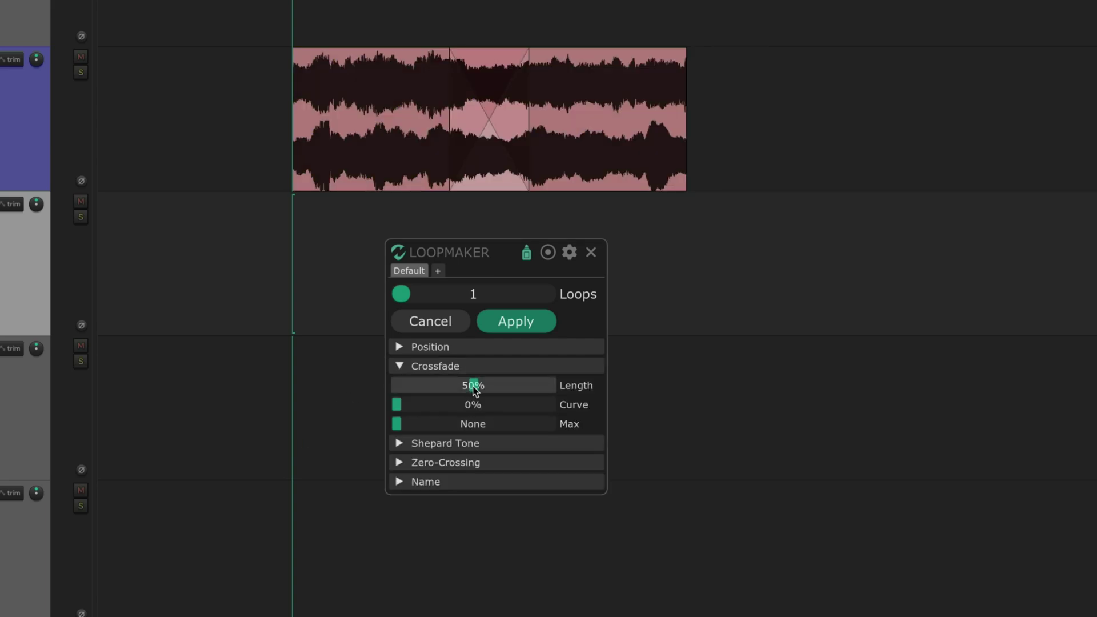
{"action": "mouse_move", "coordinate": [474, 388]}
{"action": "left_mouse_down"}
{"action": "mouse_move", "coordinate": [461, 388]}
{"action": "mouse_move", "coordinate": [474, 386]}
{"action": "left_mouse_up"}
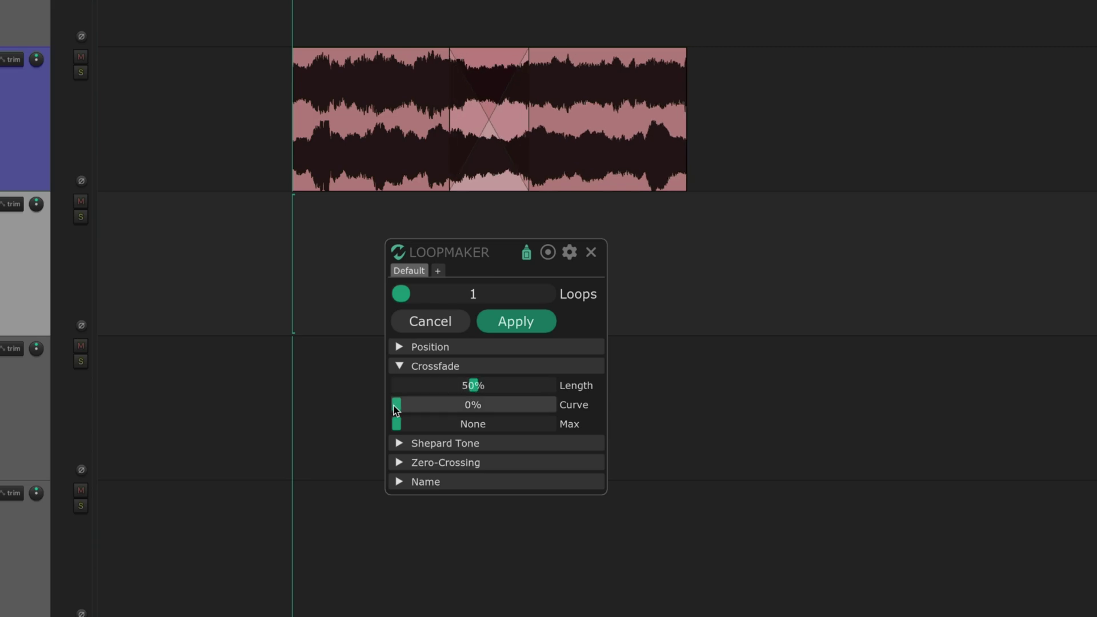
{"action": "left_click_drag", "start_coordinate": [396, 405], "coordinate": [548, 406]}
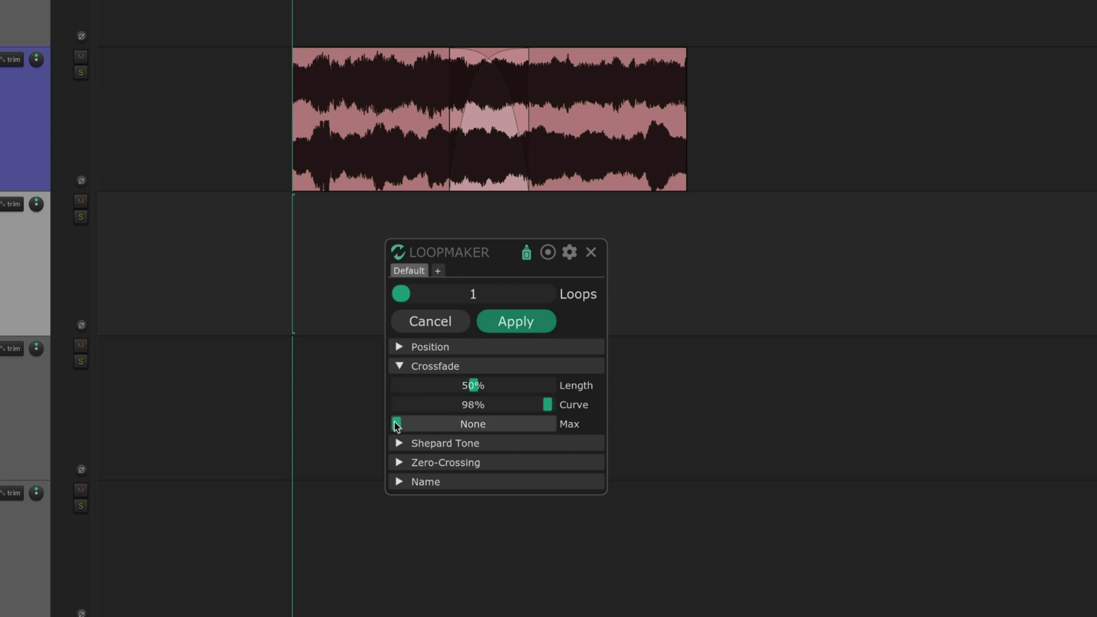
{"action": "mouse_move", "coordinate": [397, 425]}
{"action": "left_mouse_down"}
{"action": "mouse_move", "coordinate": [434, 424]}
{"action": "mouse_move", "coordinate": [423, 423]}
{"action": "left_mouse_up"}
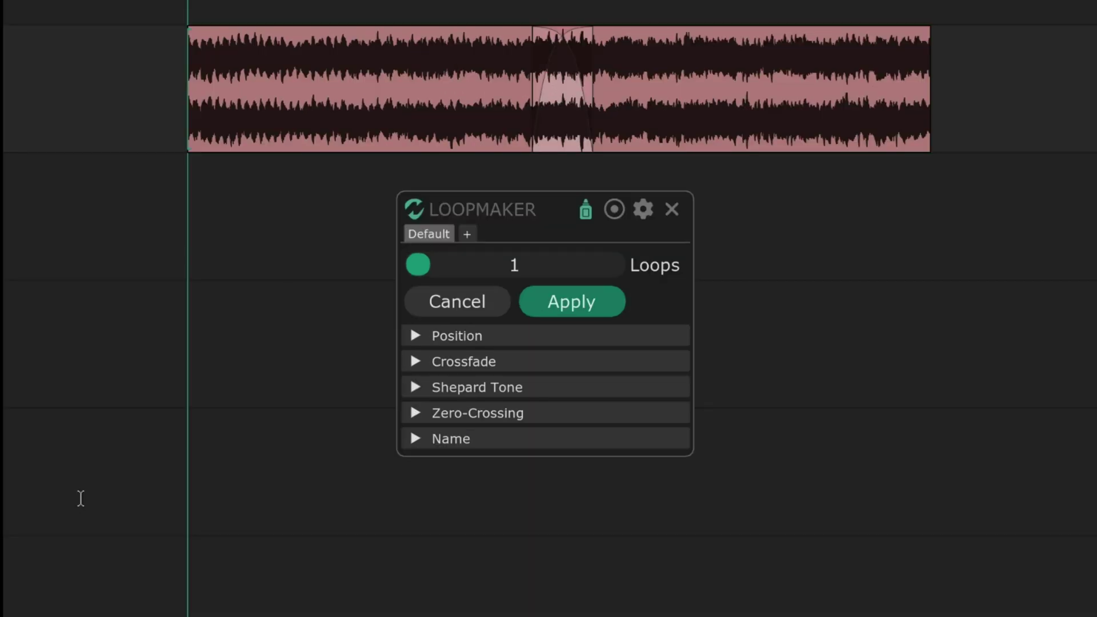
Adjust the Zero-Crossing offset and raise Loops to 9, testing further offsets
{"action": "left_click", "coordinate": [420, 413]}
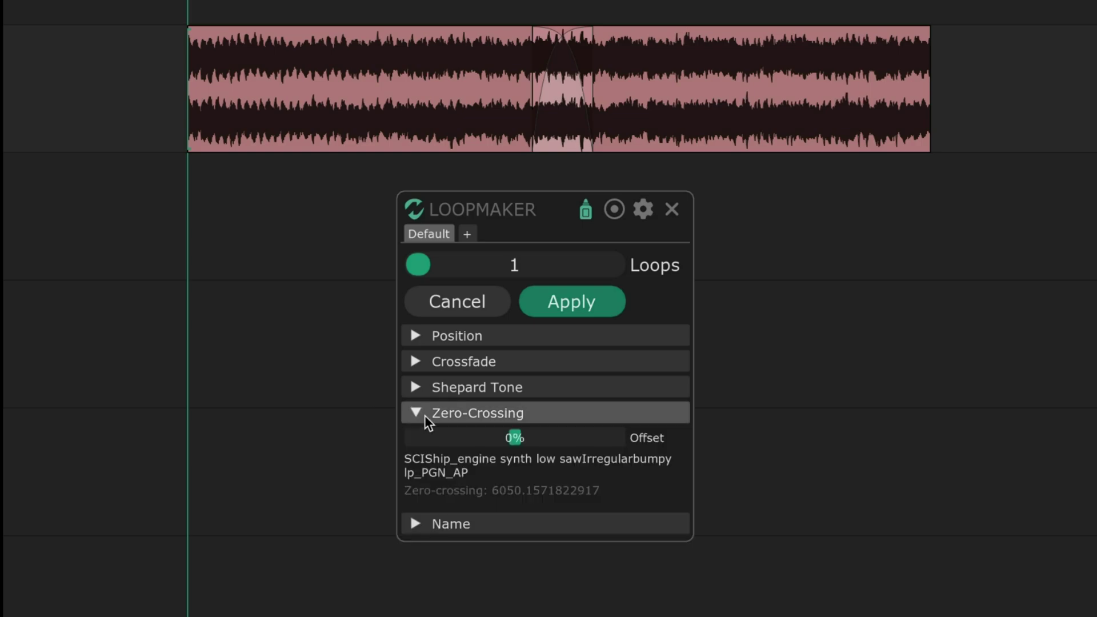
{"action": "mouse_move", "coordinate": [517, 439]}
{"action": "left_mouse_down"}
{"action": "mouse_move", "coordinate": [564, 441]}
{"action": "mouse_move", "coordinate": [509, 440]}
{"action": "left_mouse_up"}
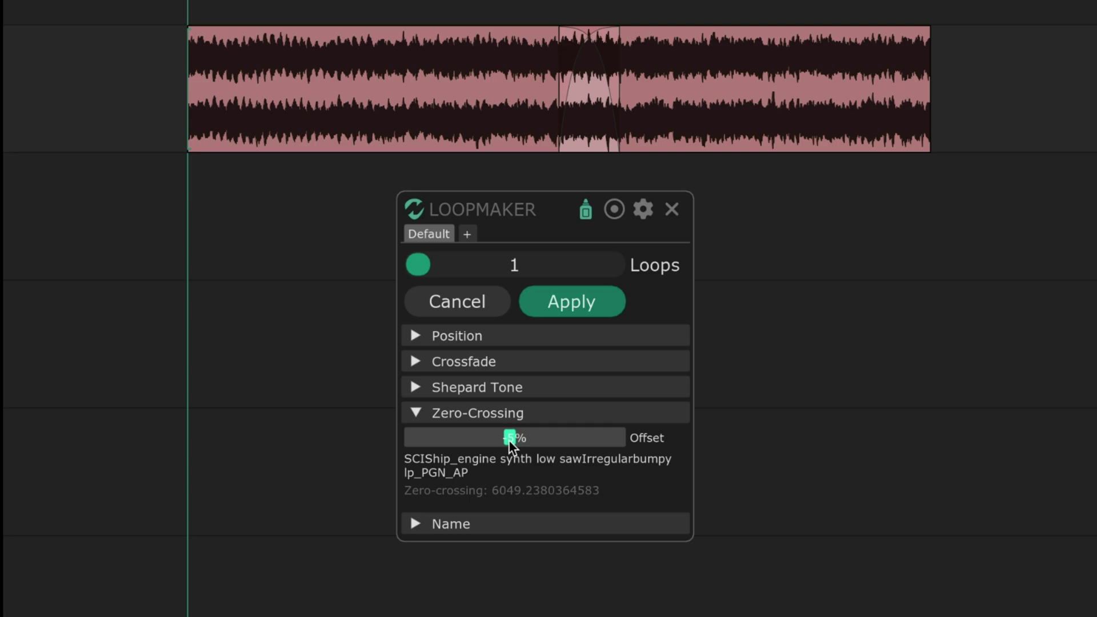
{"action": "left_click_drag", "start_coordinate": [417, 265], "coordinate": [611, 265]}
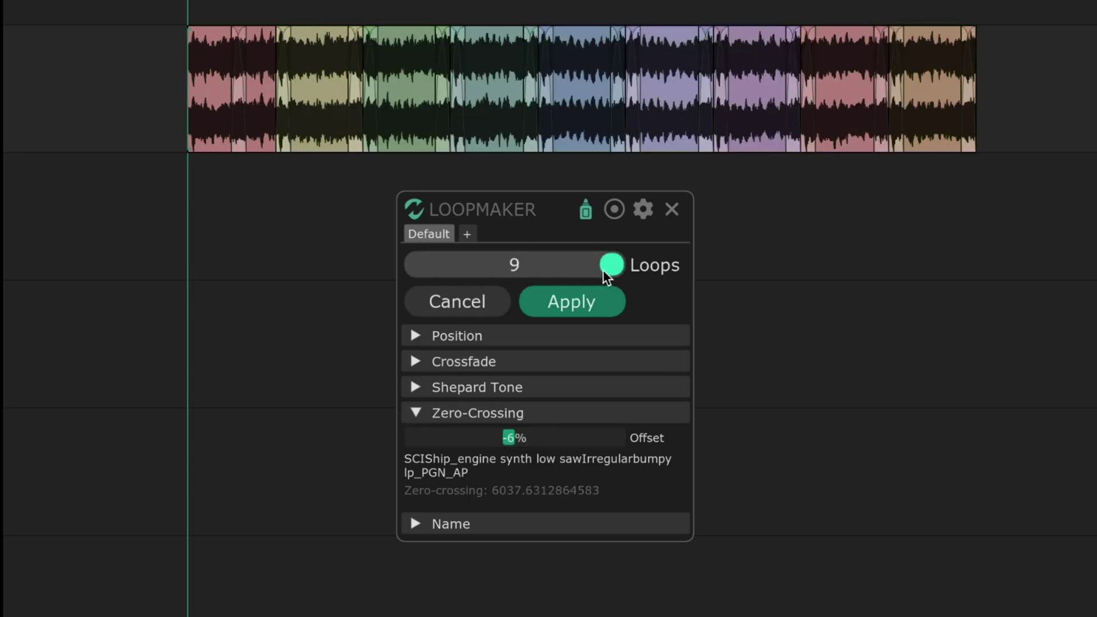
{"action": "mouse_move", "coordinate": [510, 438]}
{"action": "left_mouse_down"}
{"action": "mouse_move", "coordinate": [469, 437]}
{"action": "mouse_move", "coordinate": [497, 436]}
{"action": "left_mouse_up"}
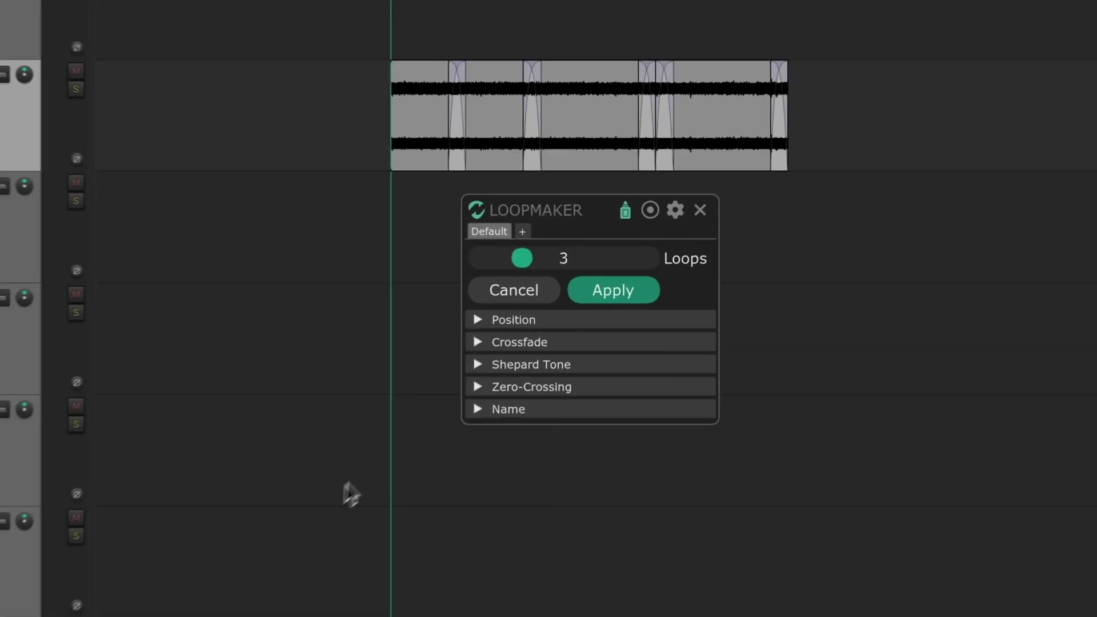
Reveal the Name options, colour each loop piece individually, and begin a suffix for Bed_Rain names
{"action": "left_click", "coordinate": [469, 421]}
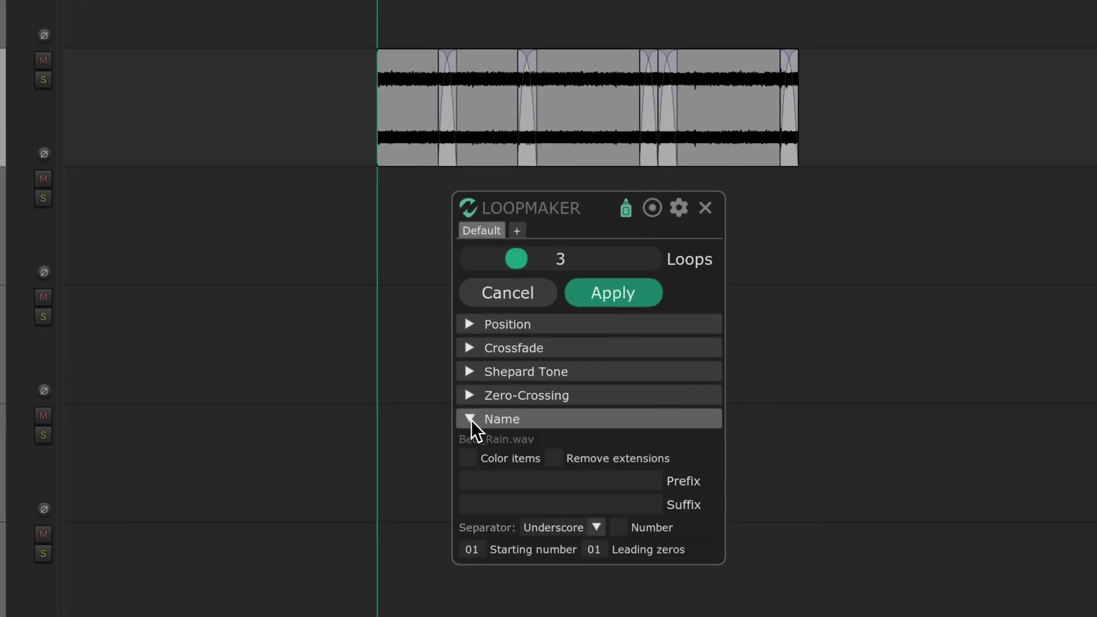
{"action": "left_click", "coordinate": [467, 460]}
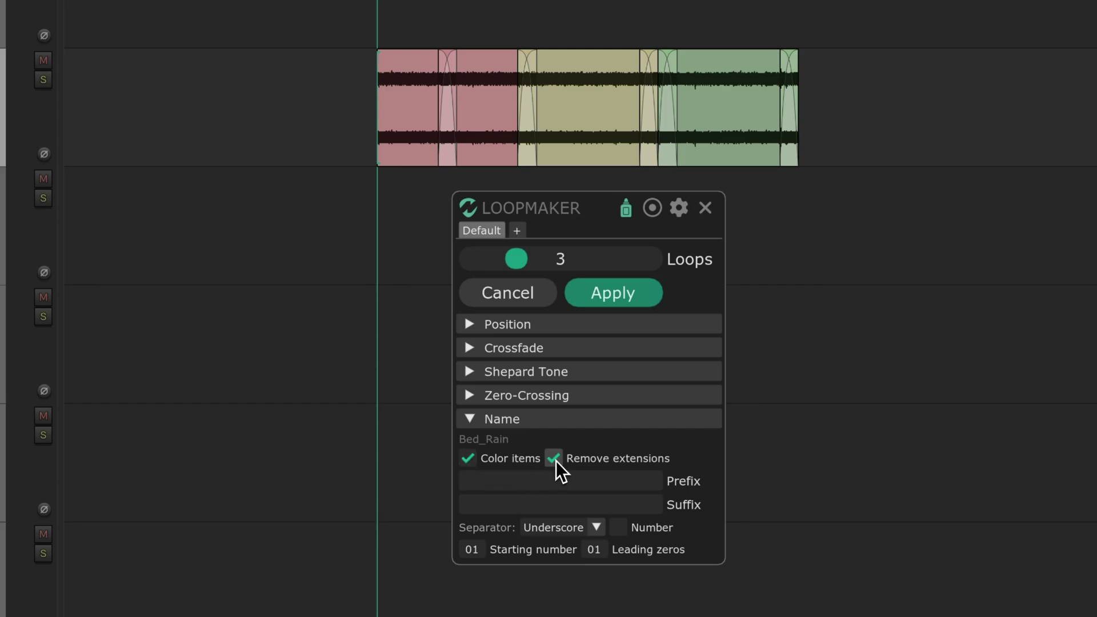
{"action": "left_click", "coordinate": [473, 506]}
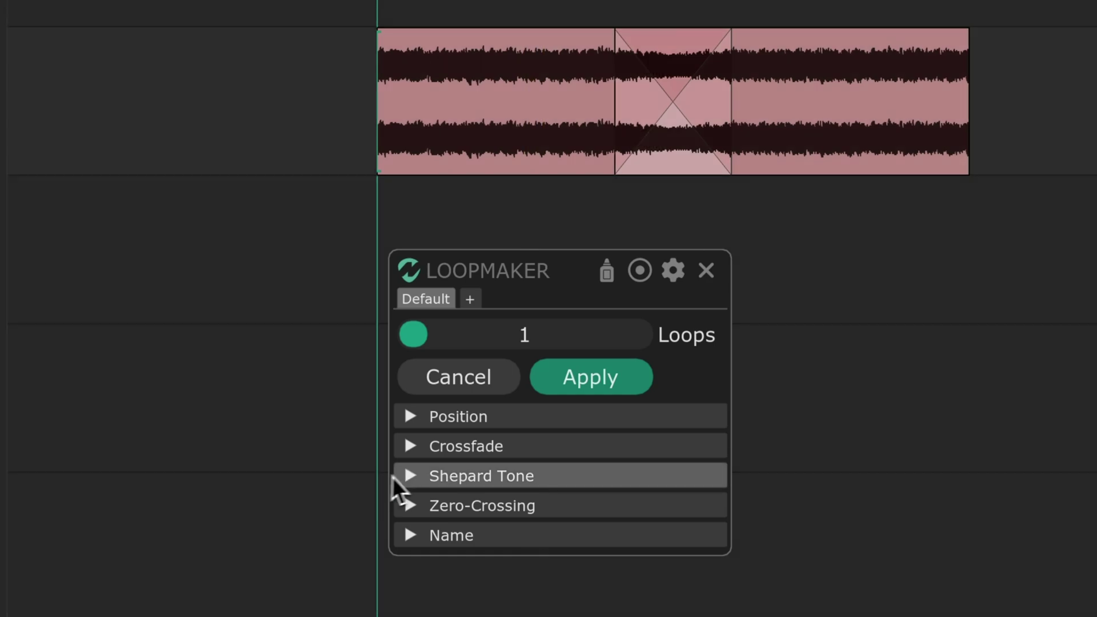
Set the Shepard Tone pitch to a rising 69% and audition the loop
{"action": "left_click", "coordinate": [410, 476]}
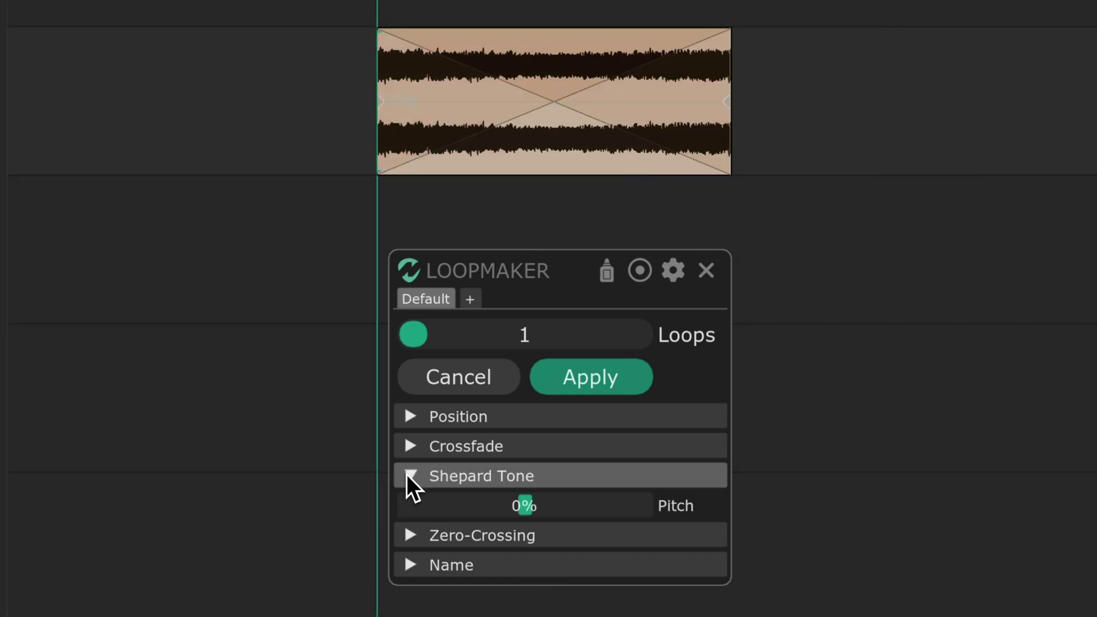
{"action": "left_click_drag", "start_coordinate": [526, 506], "coordinate": [603, 517]}
{"action": "left_click_drag", "start_coordinate": [606, 507], "coordinate": [609, 506]}
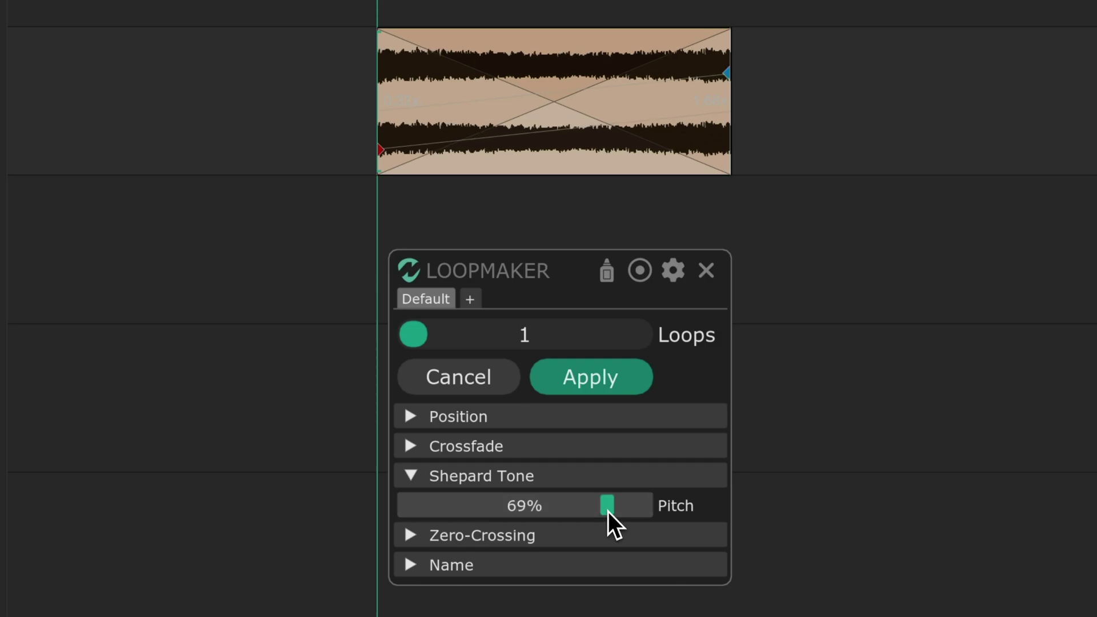
{"action": "key", "text": "space"}
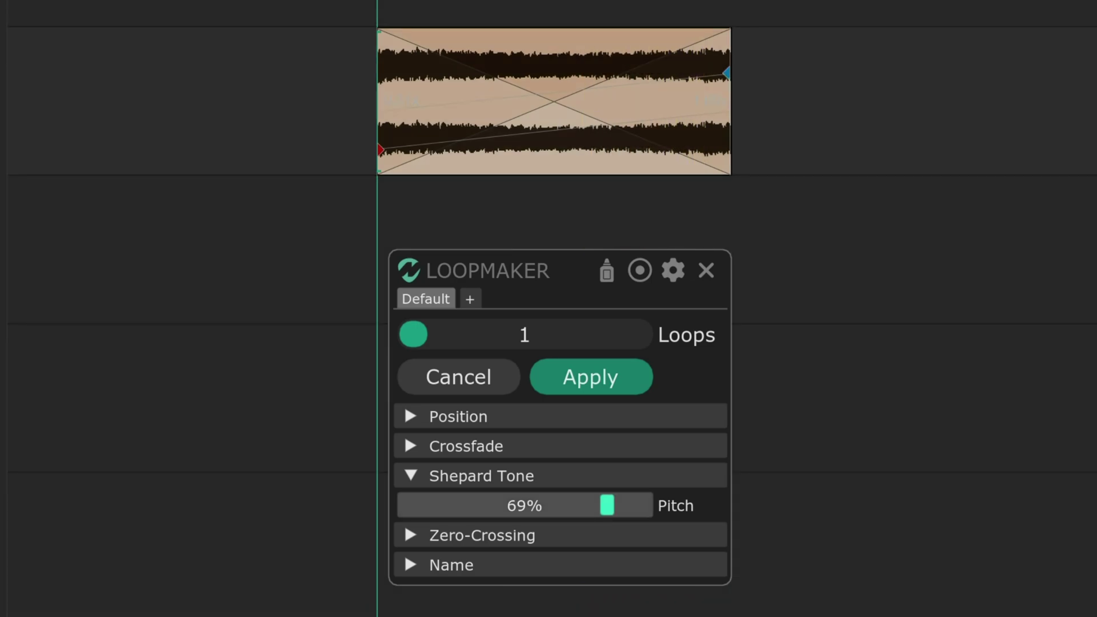
Change the Shepard pitch to falling -69%, raise Loops to 3, and audition again
{"action": "left_click_drag", "start_coordinate": [607, 506], "coordinate": [444, 507]}
{"action": "key", "text": "space"}
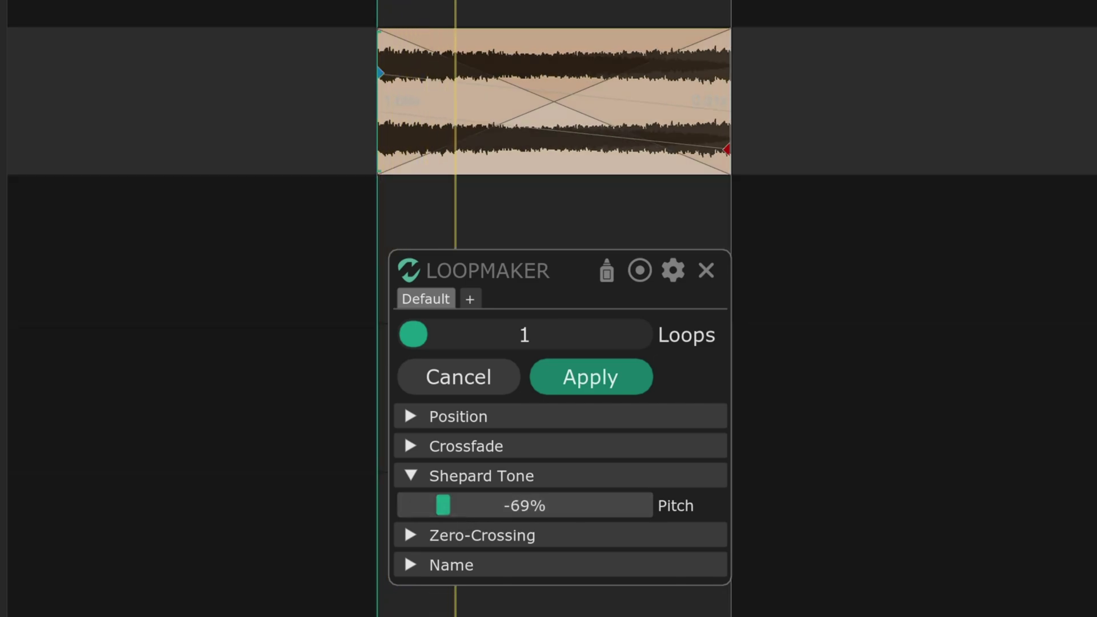
{"action": "key", "text": "space"}
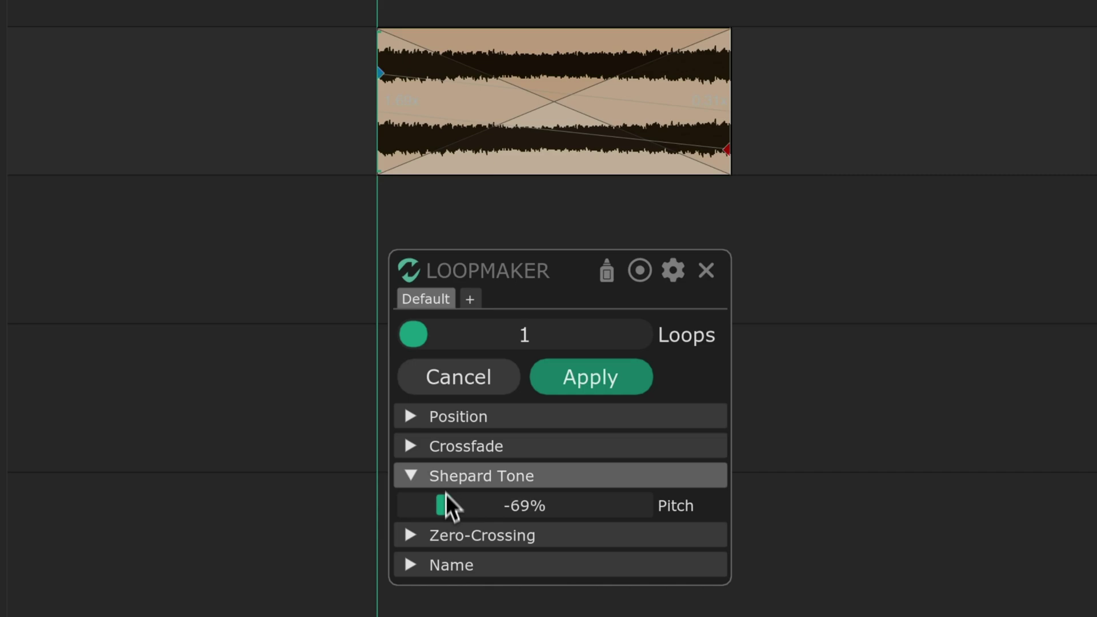
{"action": "left_click_drag", "start_coordinate": [413, 335], "coordinate": [471, 337]}
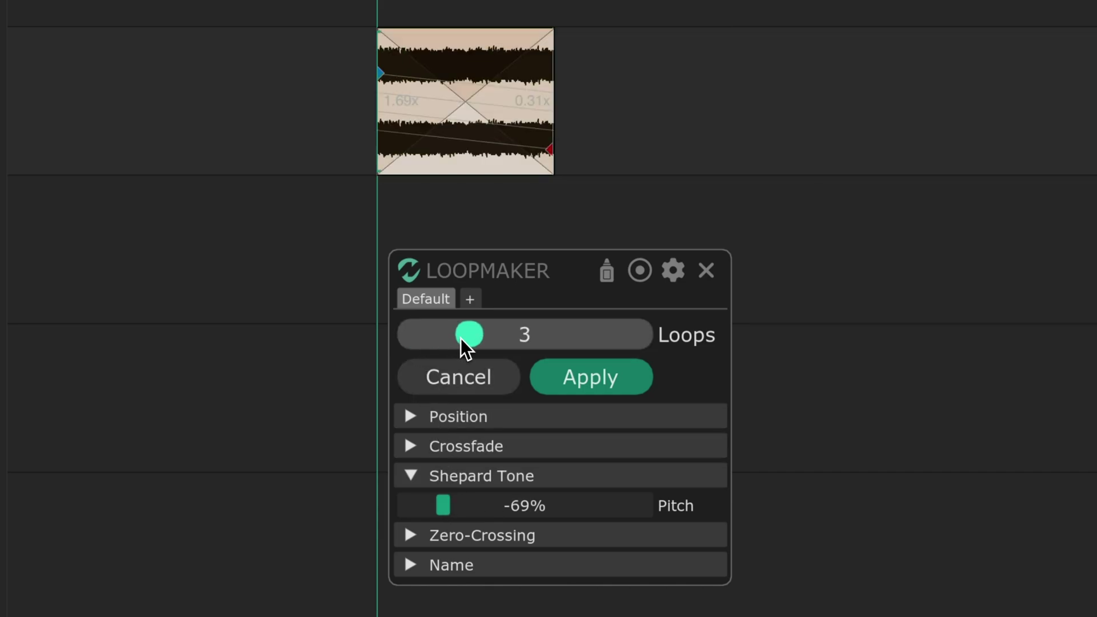
{"action": "key", "text": "space"}
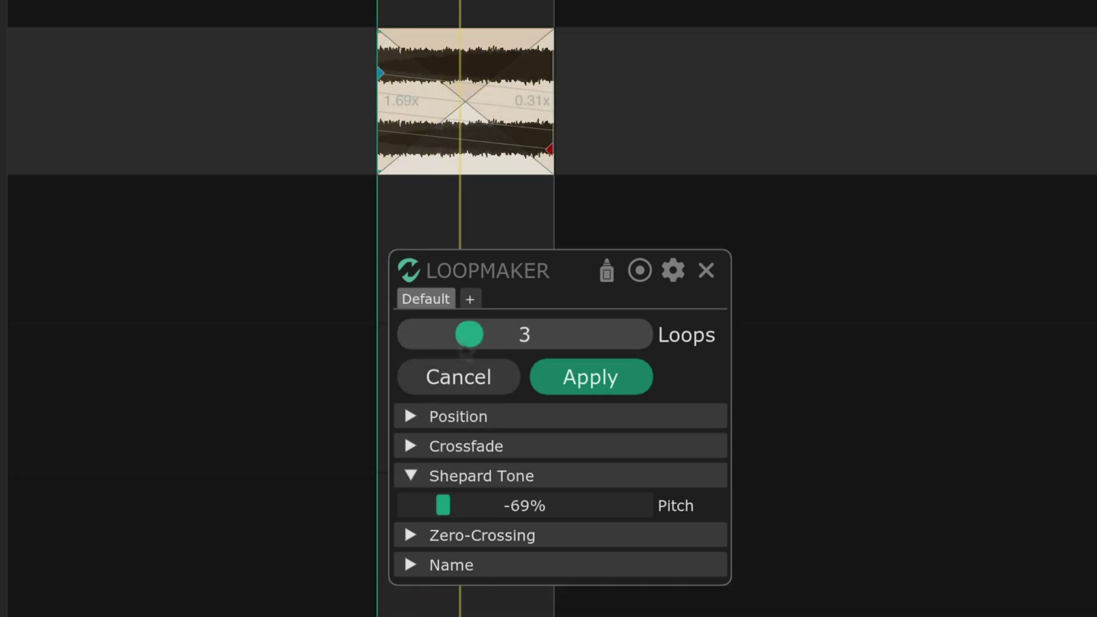